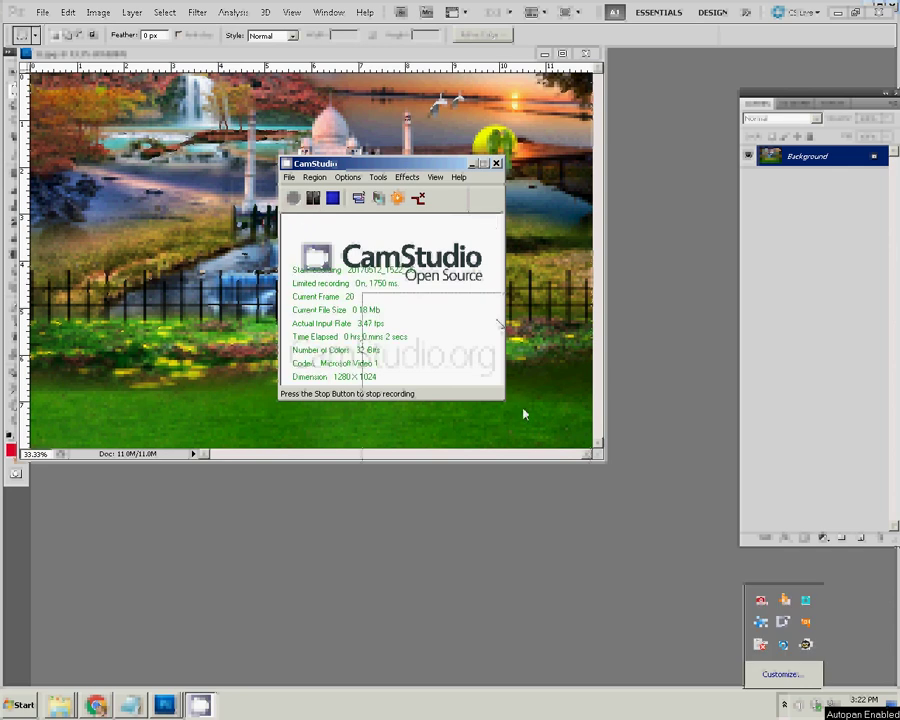
- Move aside and minimize the CamStudio window to reveal the Taj Mahal document
drag(406, 168, 524, 413)
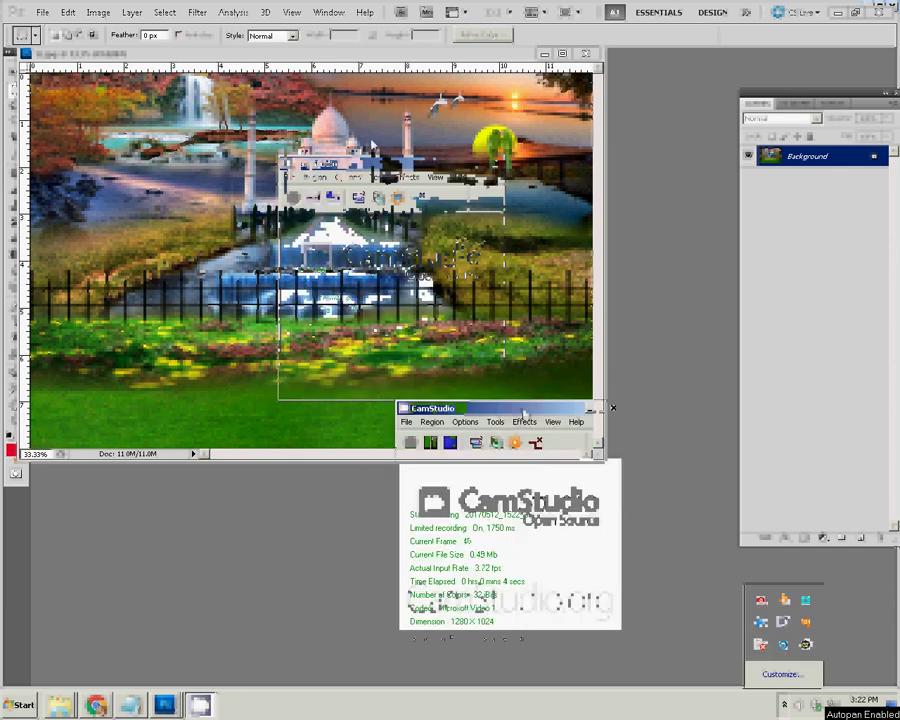
click(590, 408)
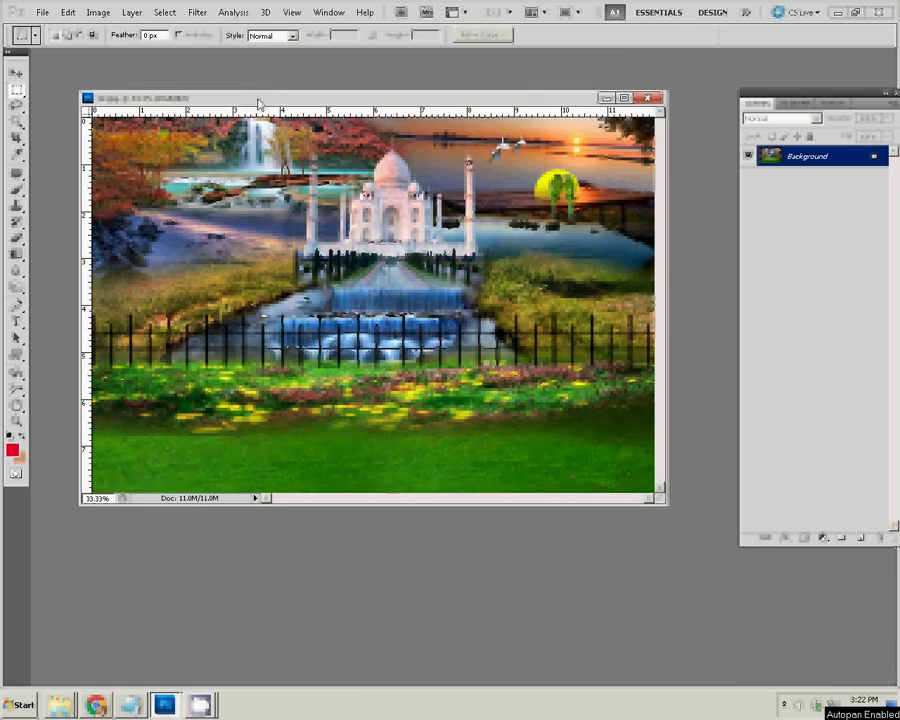
right_click(258, 103)
- Resize the Taj Mahal image to 7.5 × 3.5 inches at 300 pixels/inch, proportions unconstrained
click(270, 117)
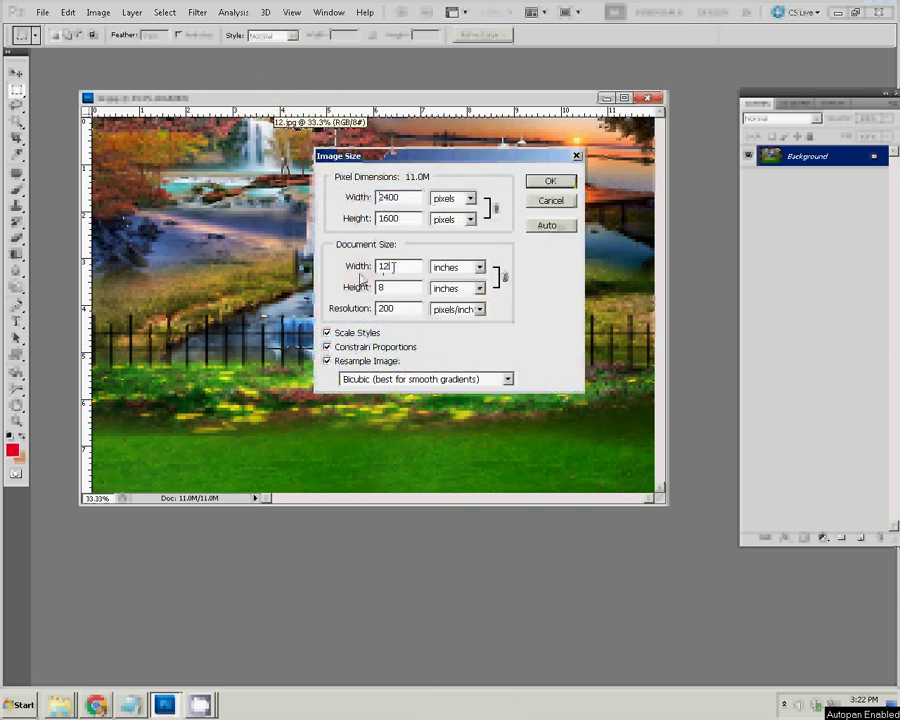
double_click(390, 266)
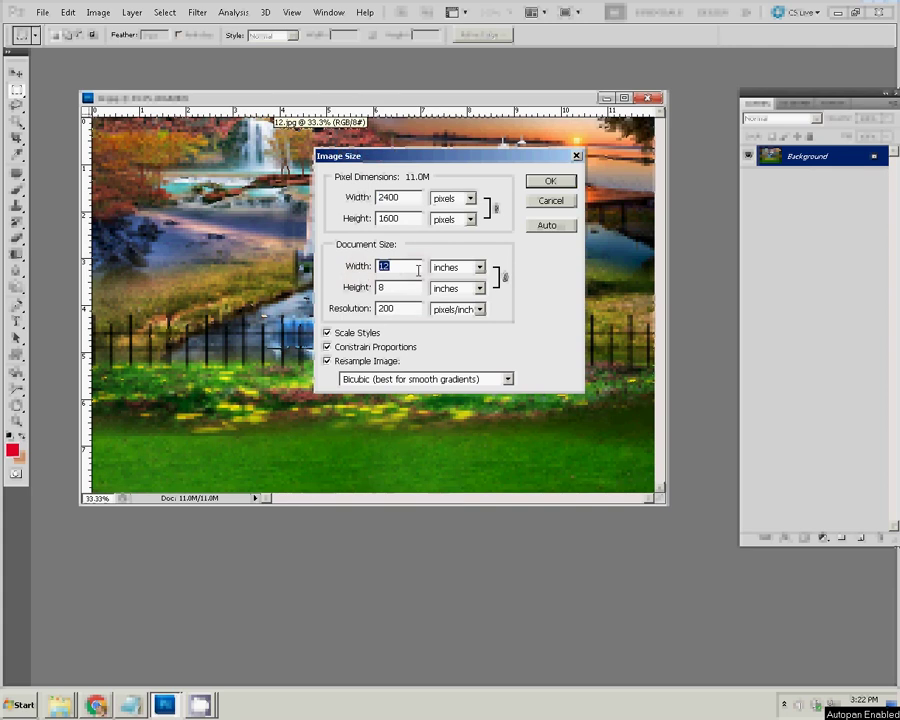
text(7)
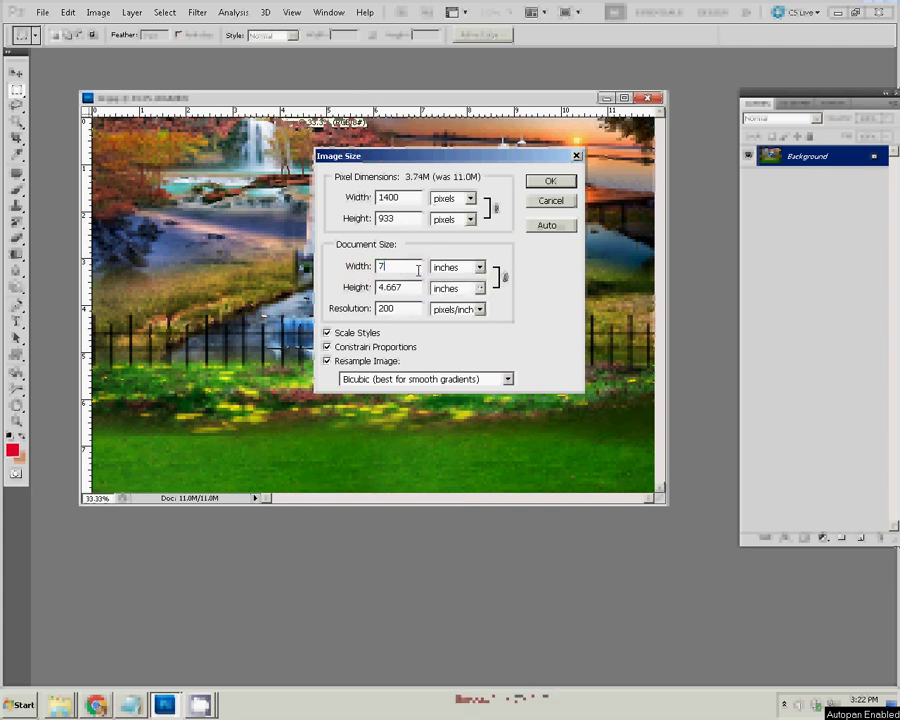
text(.5)
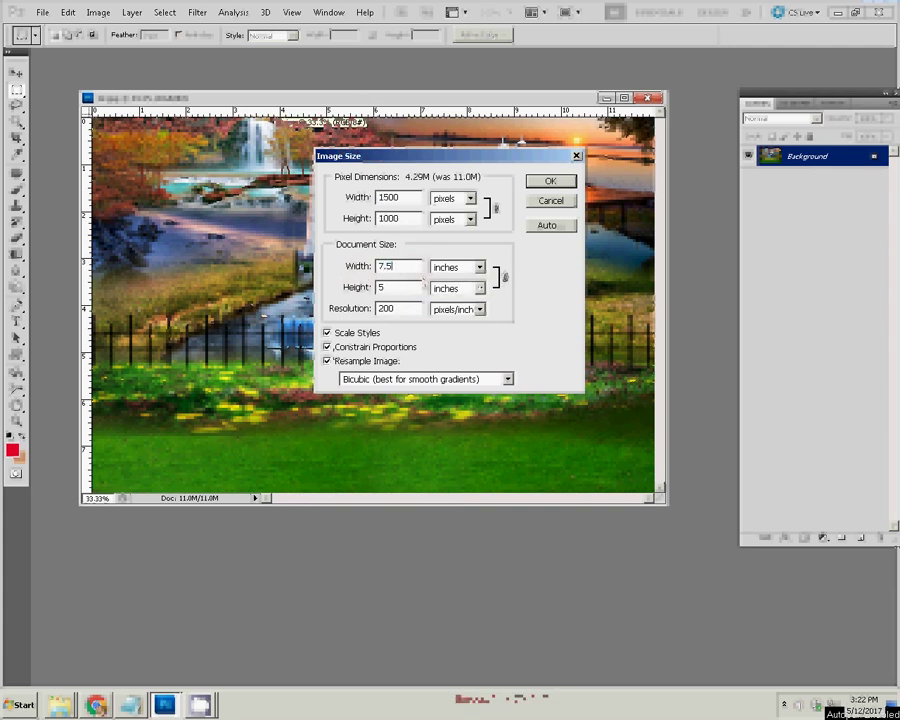
click(326, 346)
click(356, 288)
text(3)
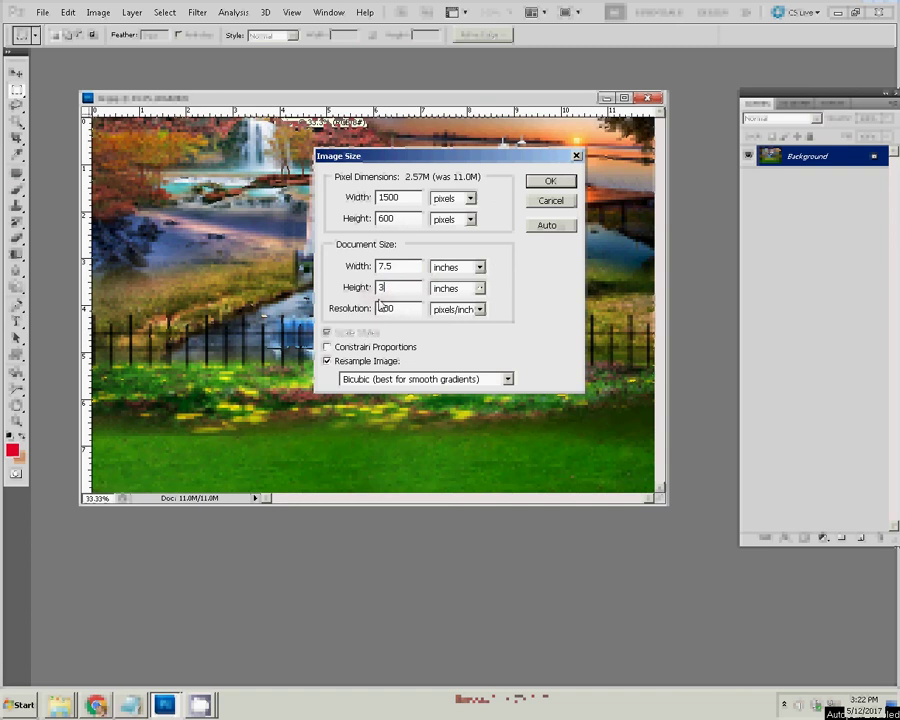
text(.5)
key(Tab)
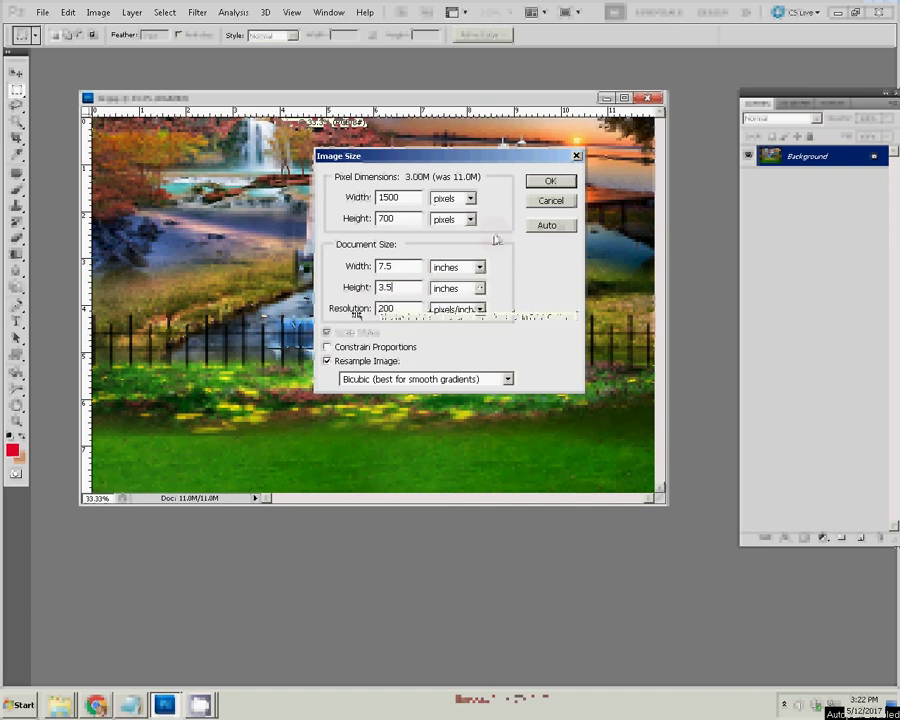
text(300)
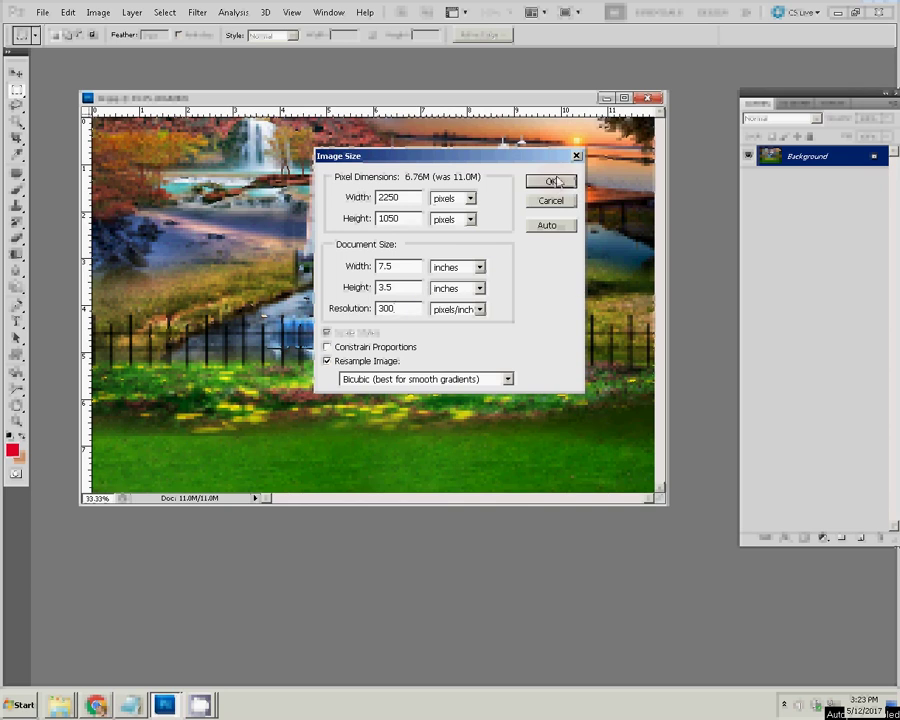
click(558, 181)
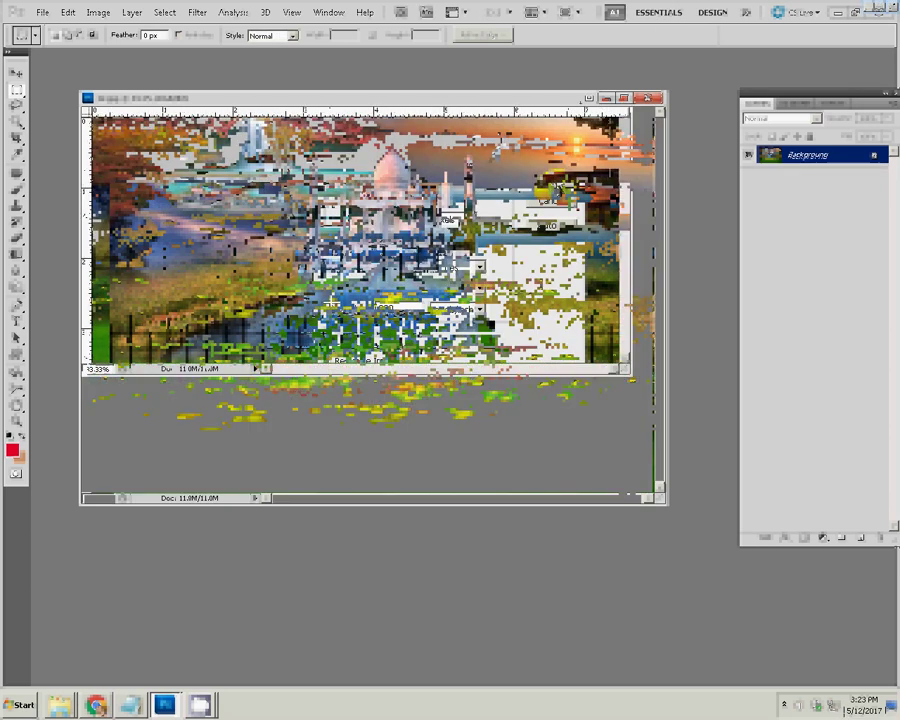
- Fit the resized Taj Mahal image on screen and switch to the Move tool
key(z)
right_click(342, 273)
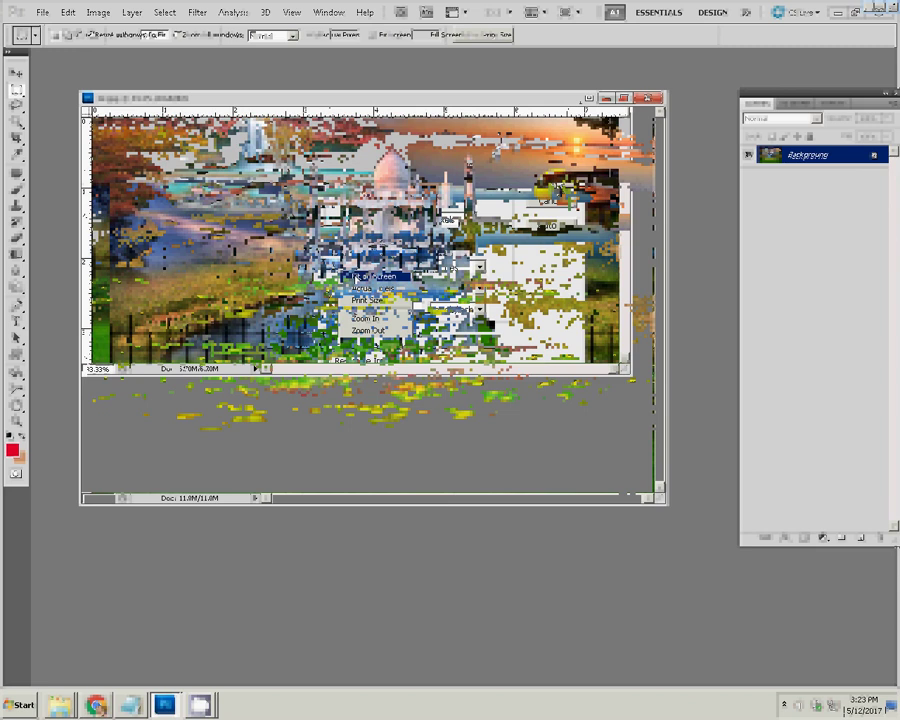
click(370, 276)
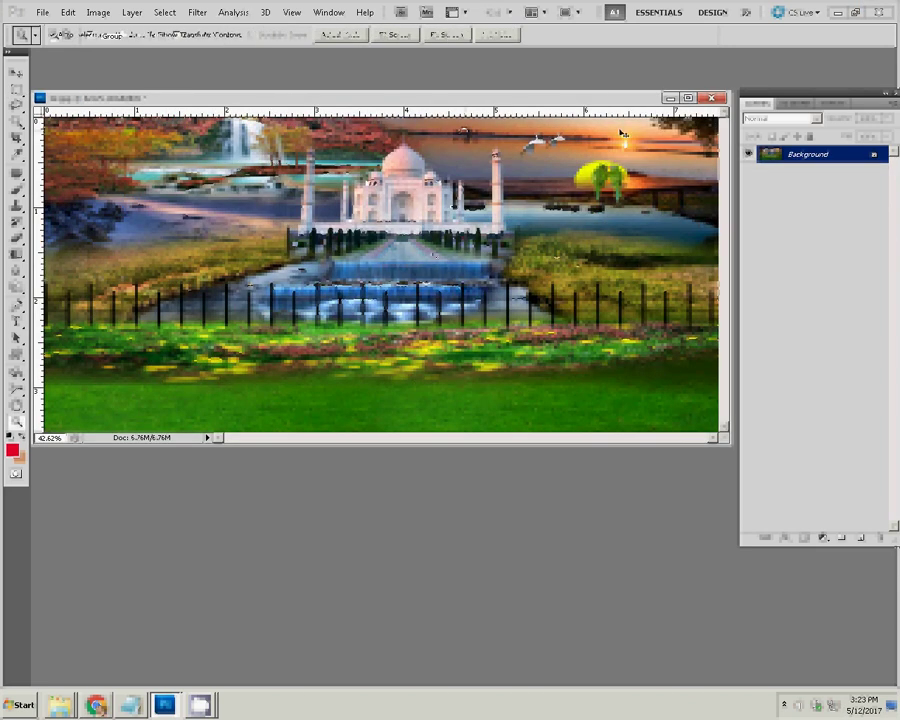
key(v)
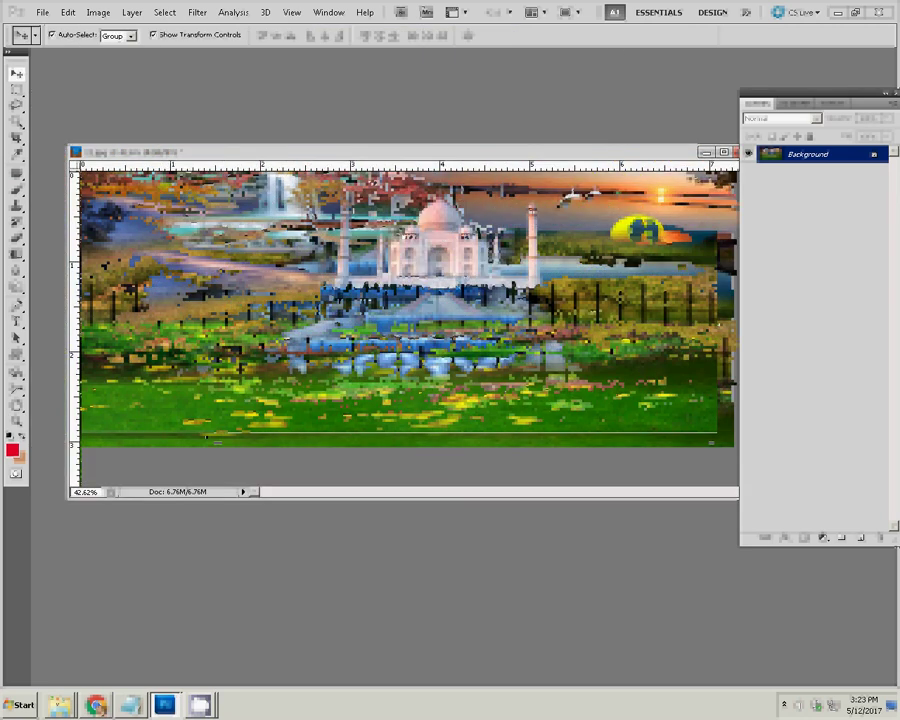
key(super)
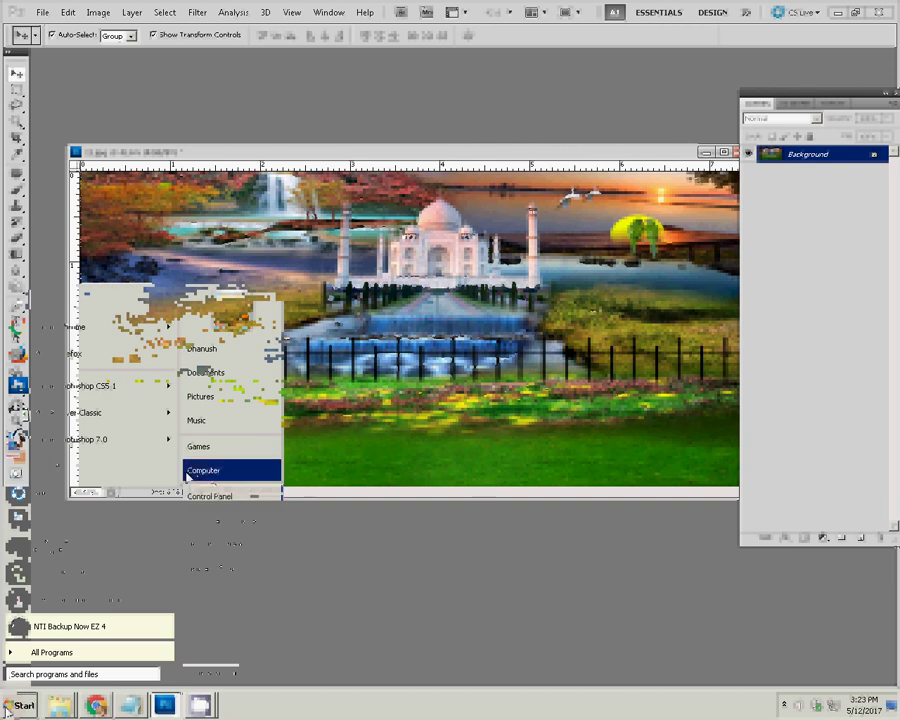
- Browse from Desktop into the wedding photos psd folder and select the DSC_0184 cut-out
click(187, 478)
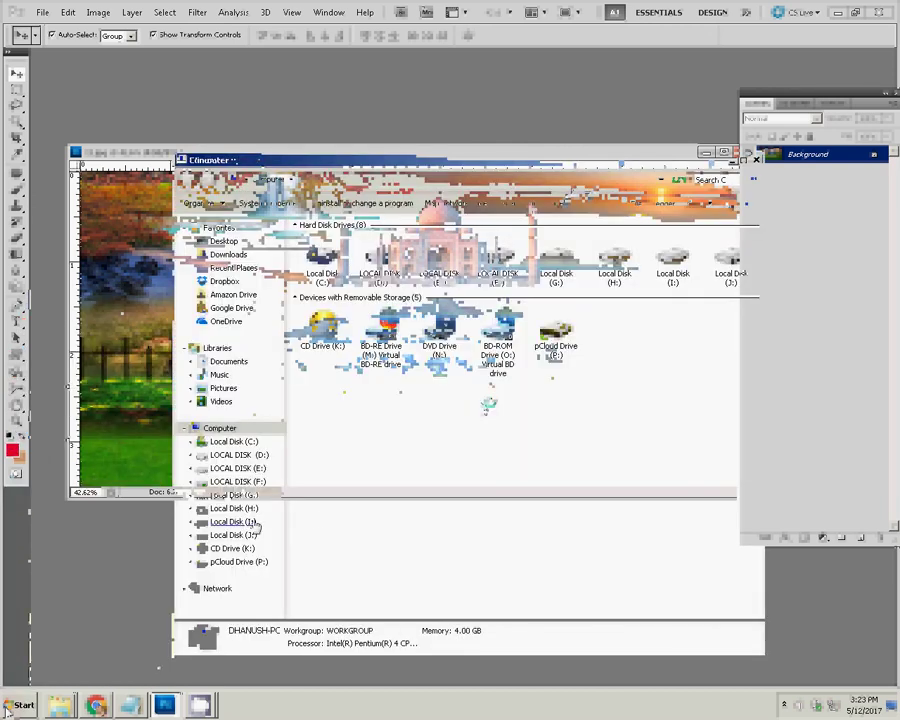
click(224, 241)
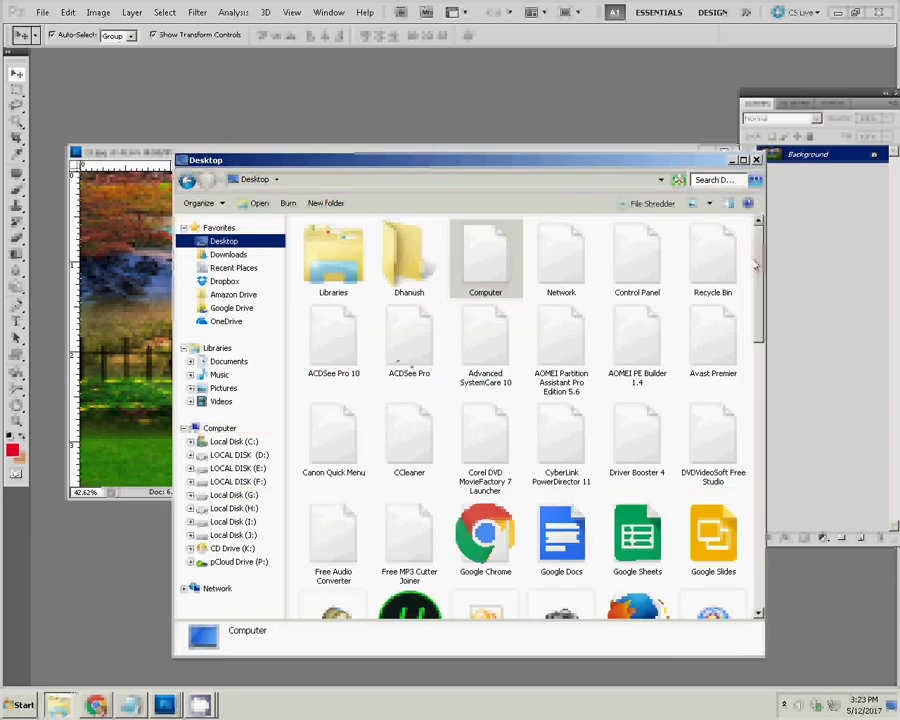
scroll(755, 265, down, 3)
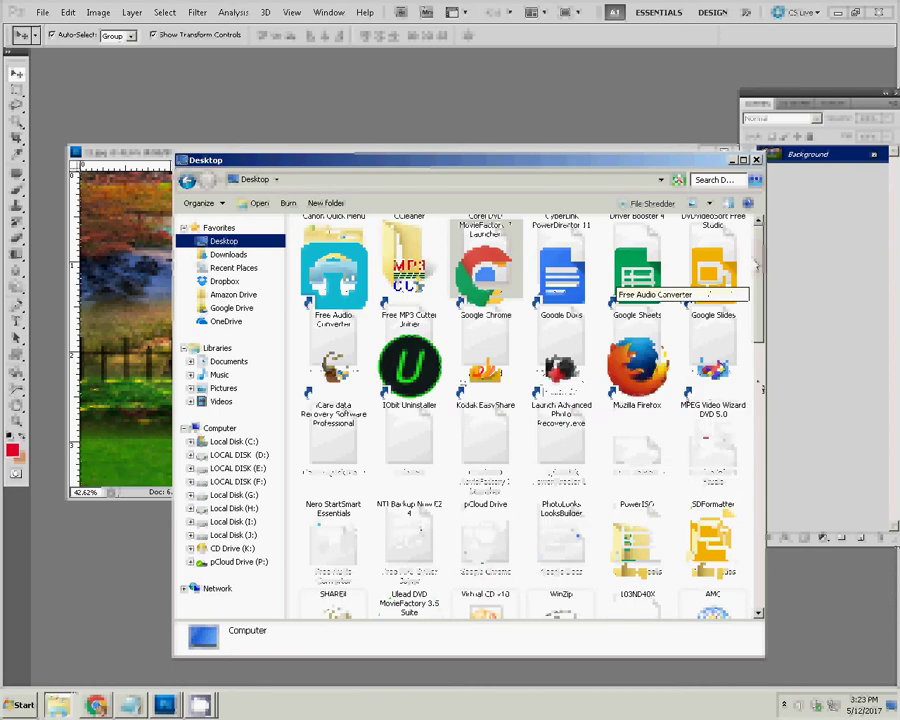
scroll(755, 265, down, 5)
scroll(753, 548, down, 3)
scroll(753, 548, up, 3)
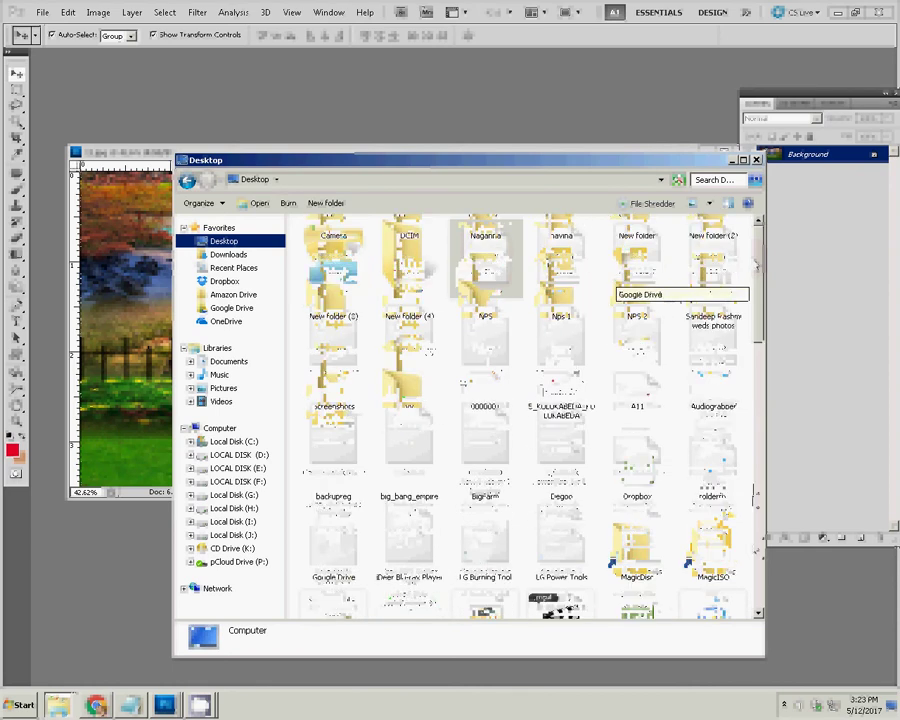
double_click(712, 280)
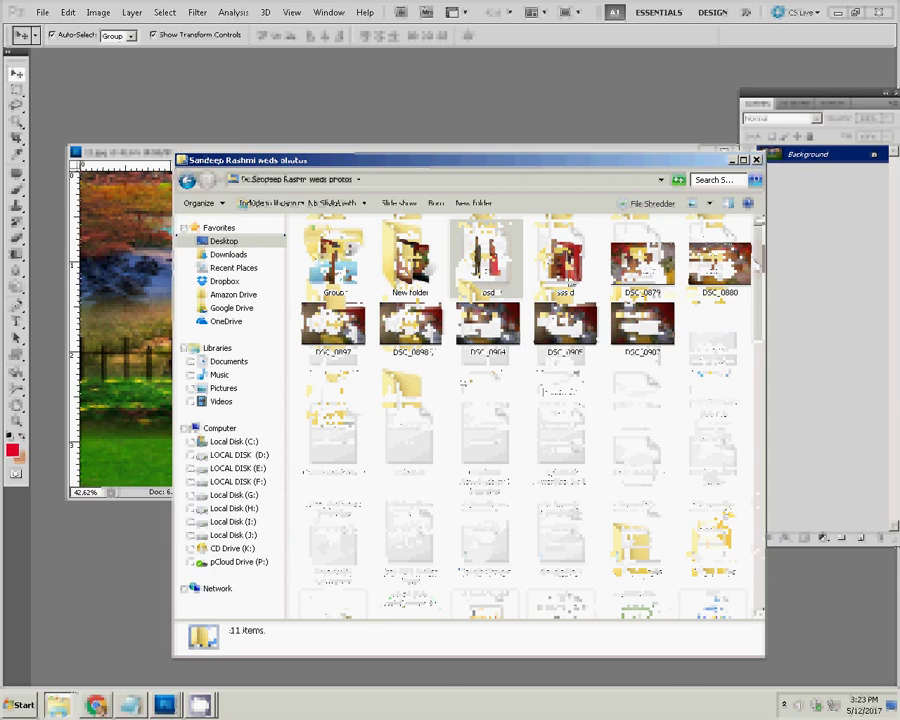
double_click(488, 258)
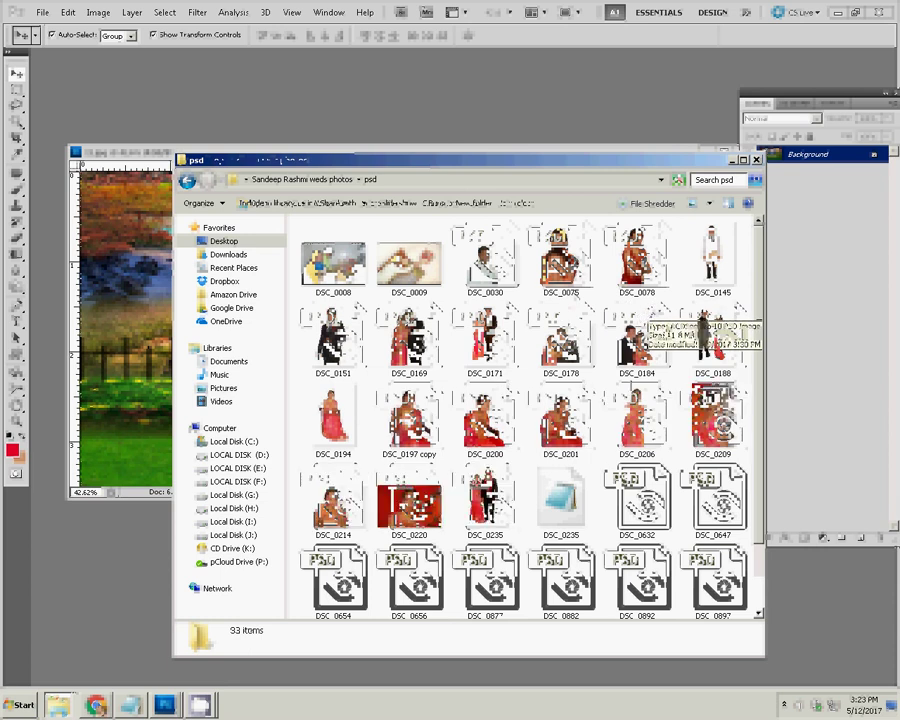
click(637, 335)
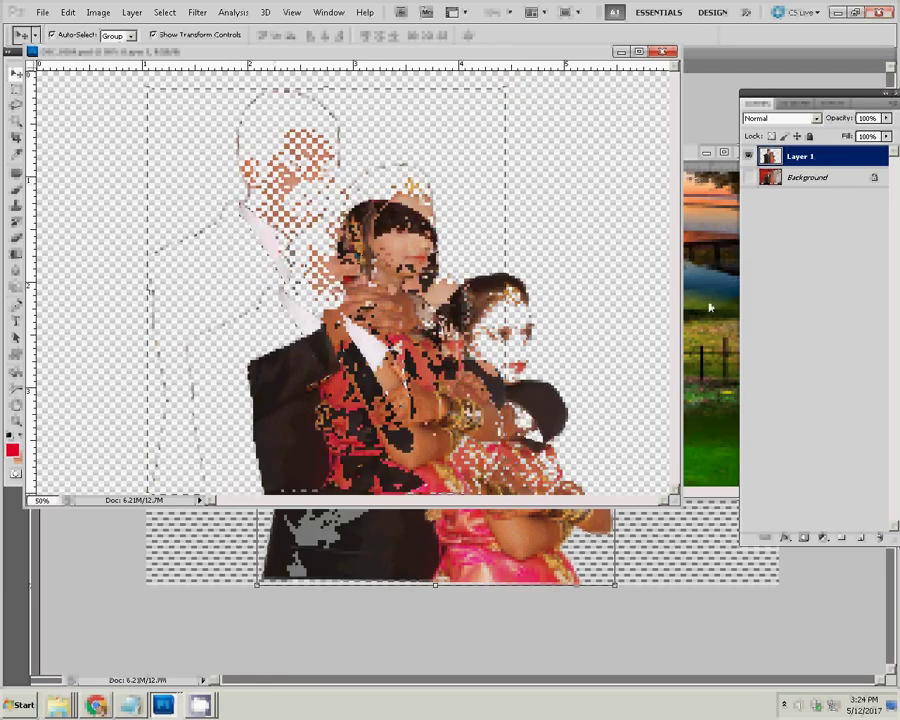
- Drag the DSC_0184 couple onto the Taj Mahal document and place it at the left side
drag(291, 183, 709, 302)
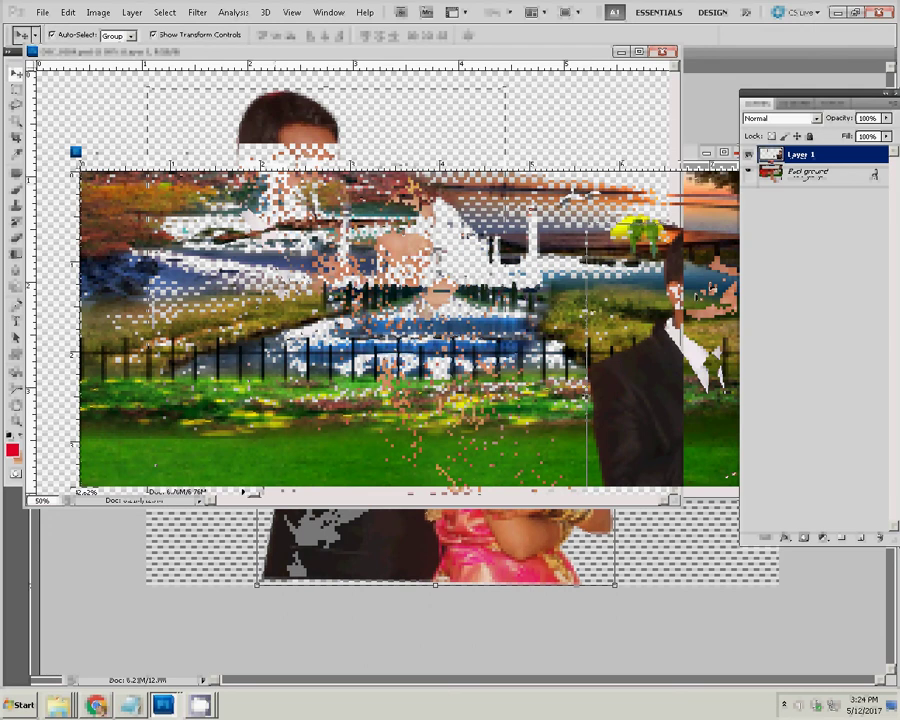
drag(441, 310, 196, 232)
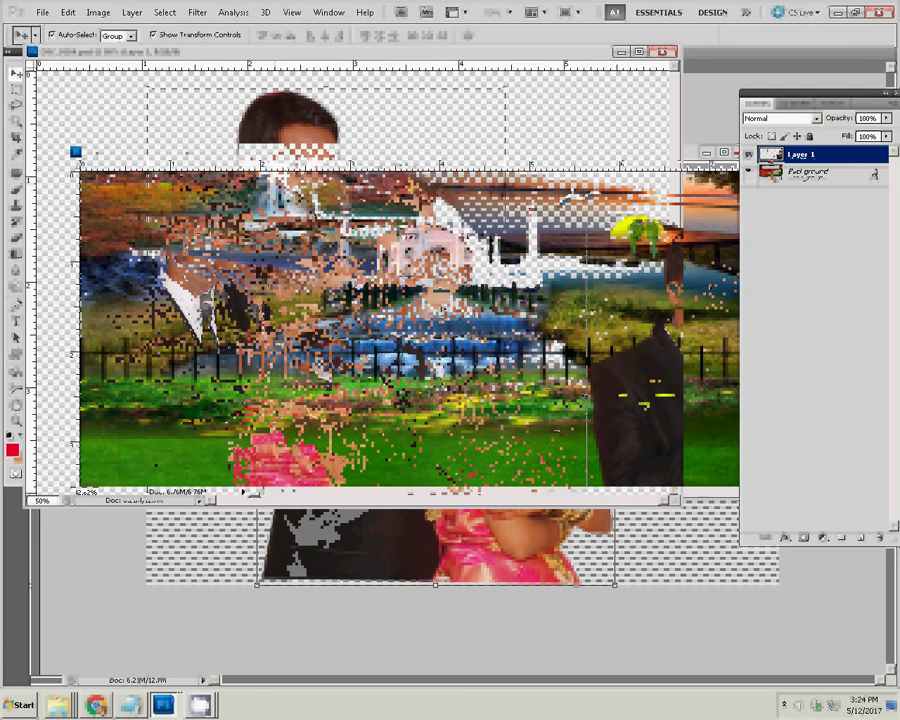
drag(196, 232, 186, 245)
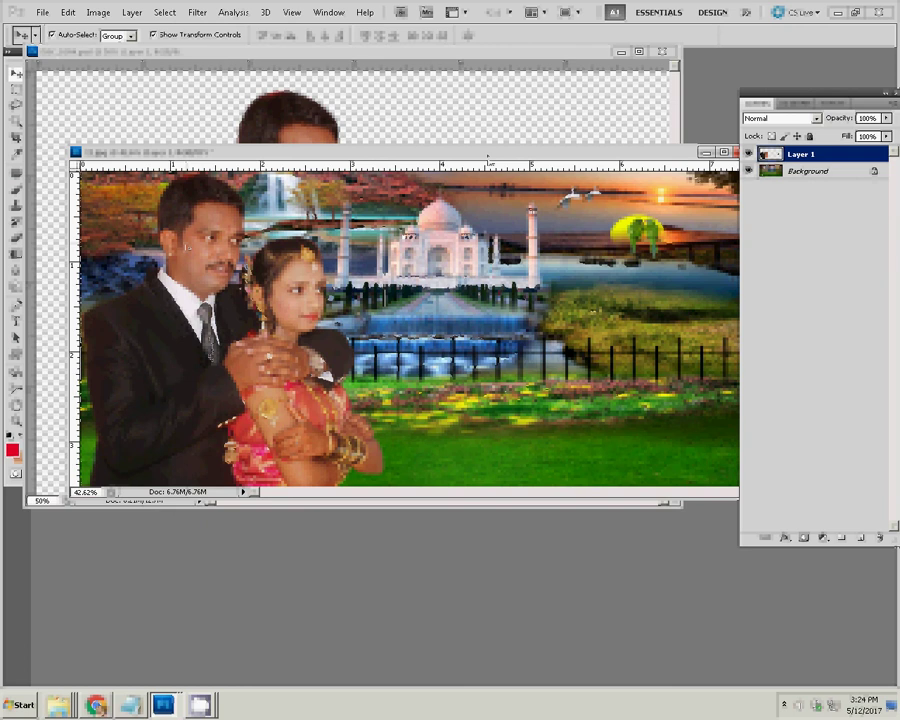
click(629, 110)
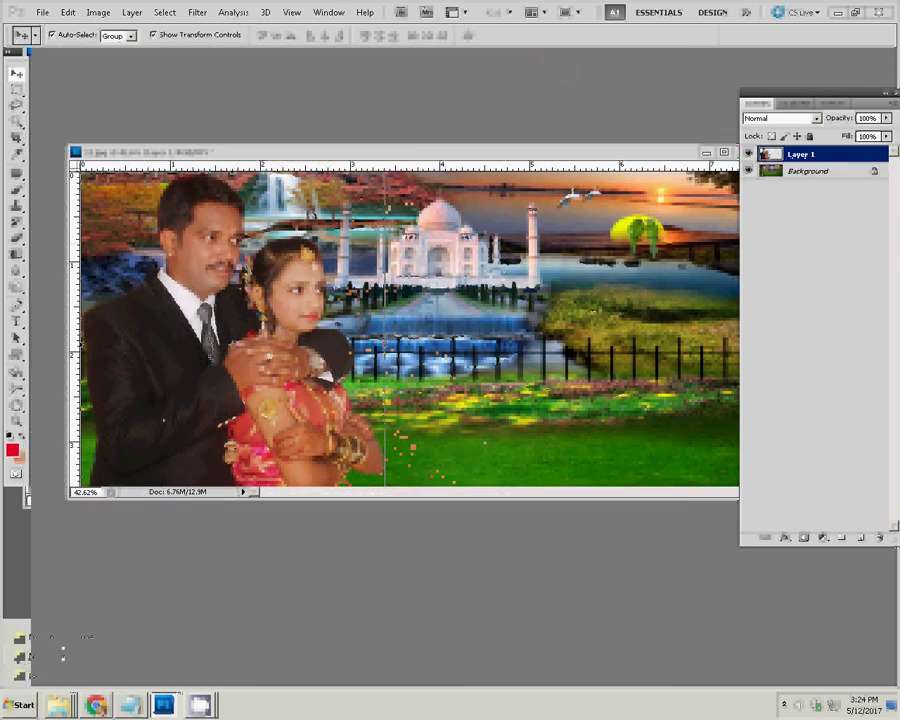
- Open the next cut-out, DSC_0188, from the psd folder in Photoshop
key(alt+Tab)
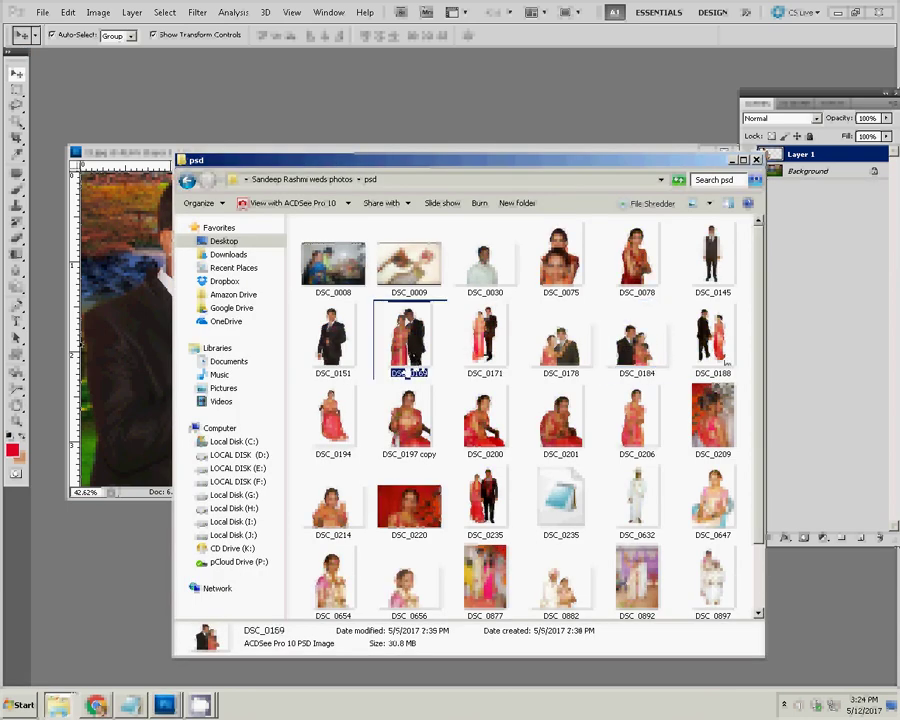
key(Right)
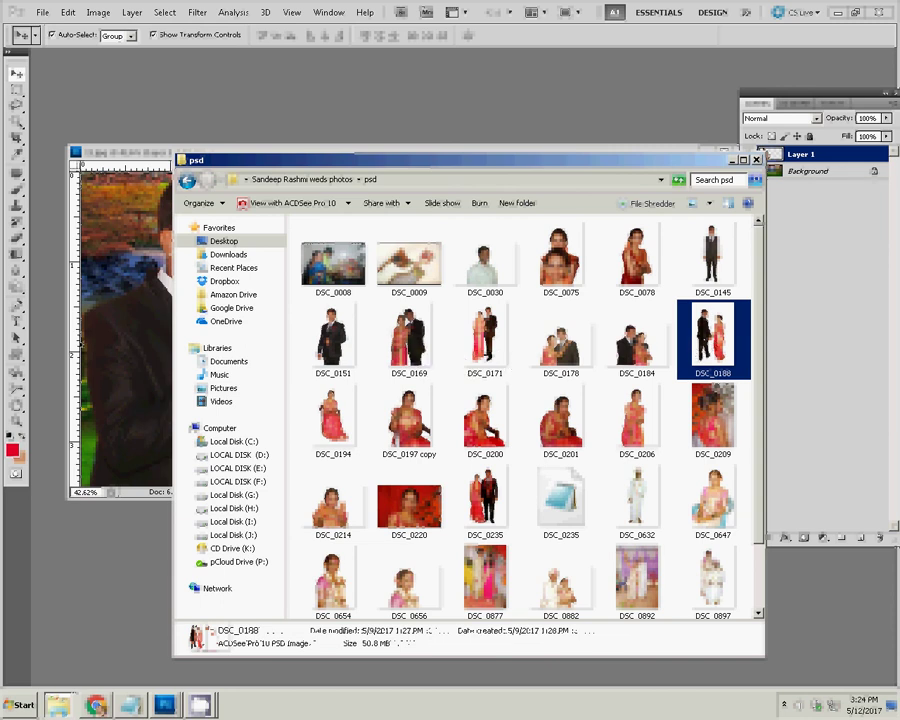
key(Return)
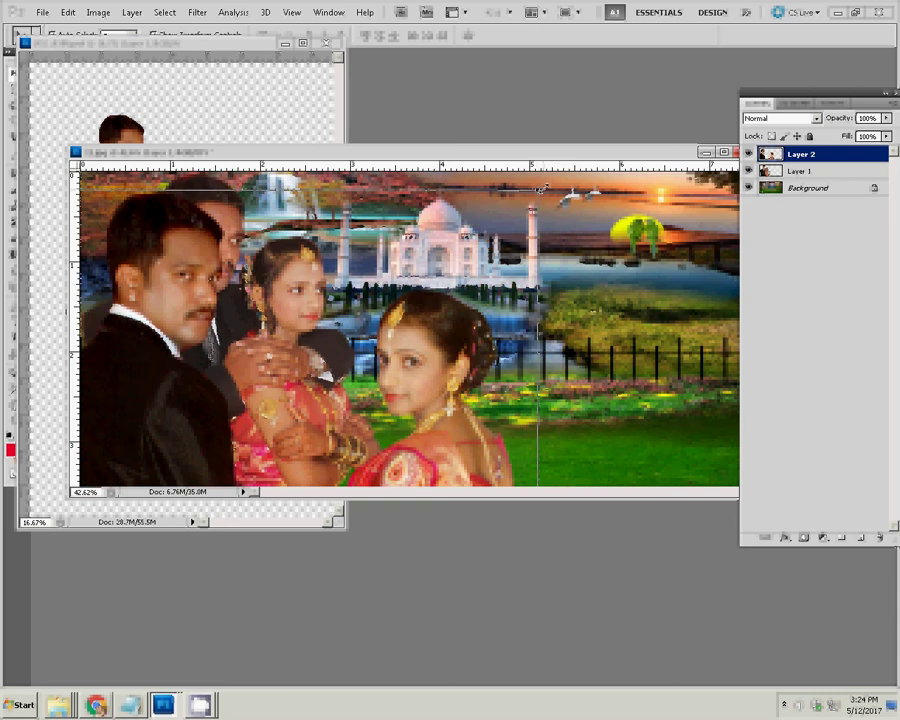
- Scale and position the standing couple on Layer 2, then resize the first couple on Layer 1
key(ctrl+t)
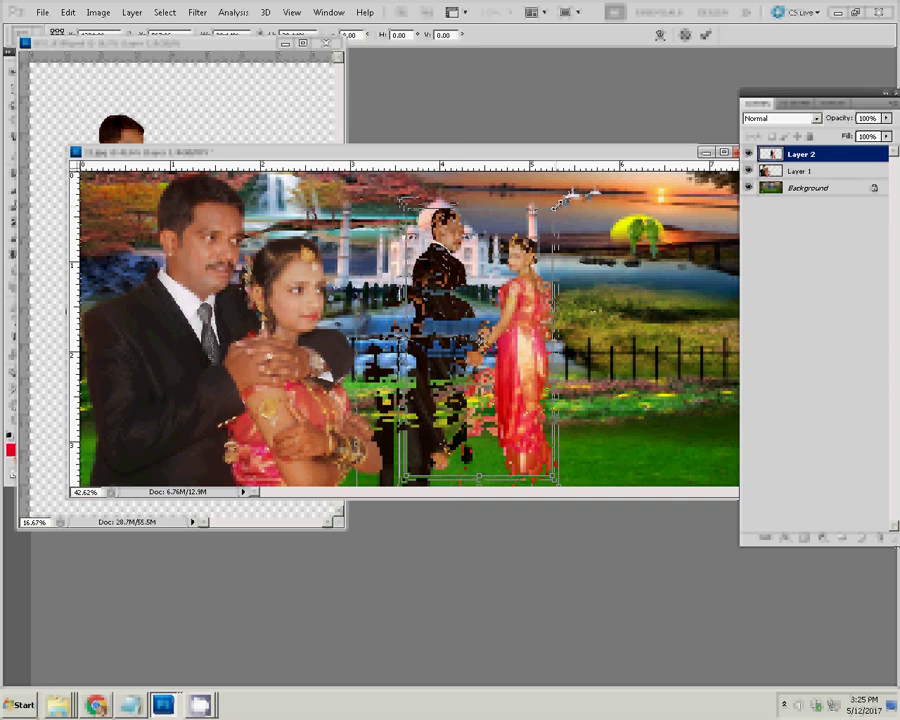
key(Return)
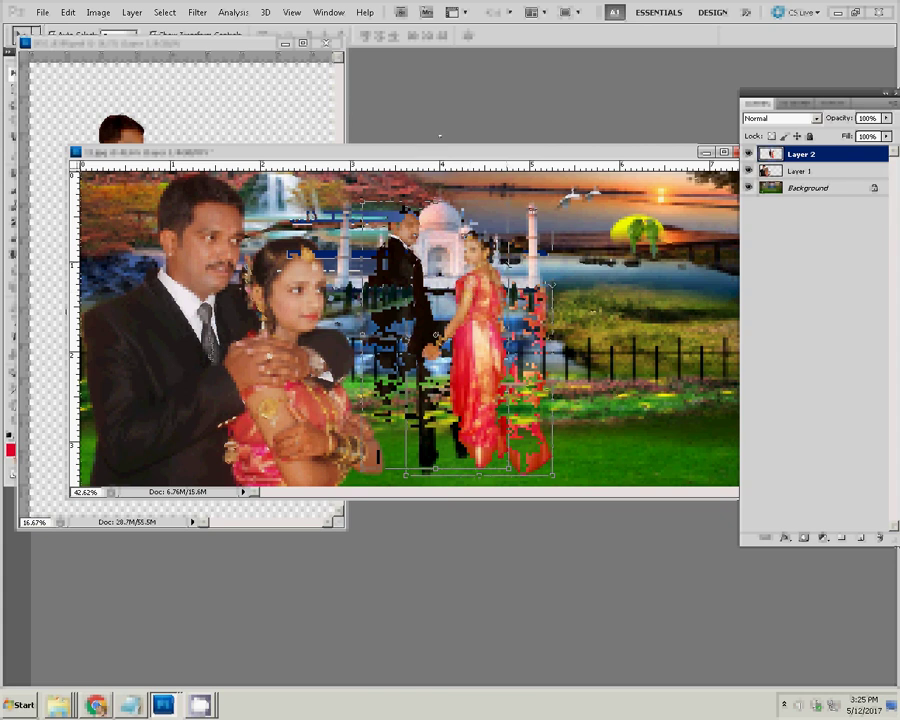
key(alt+bracketleft)
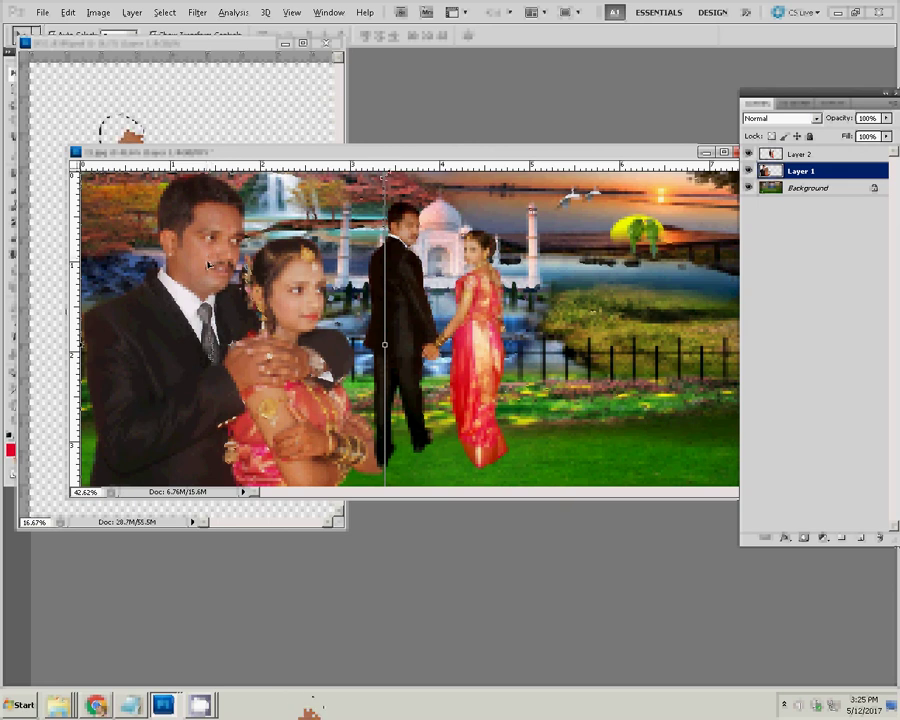
key(ctrl+t)
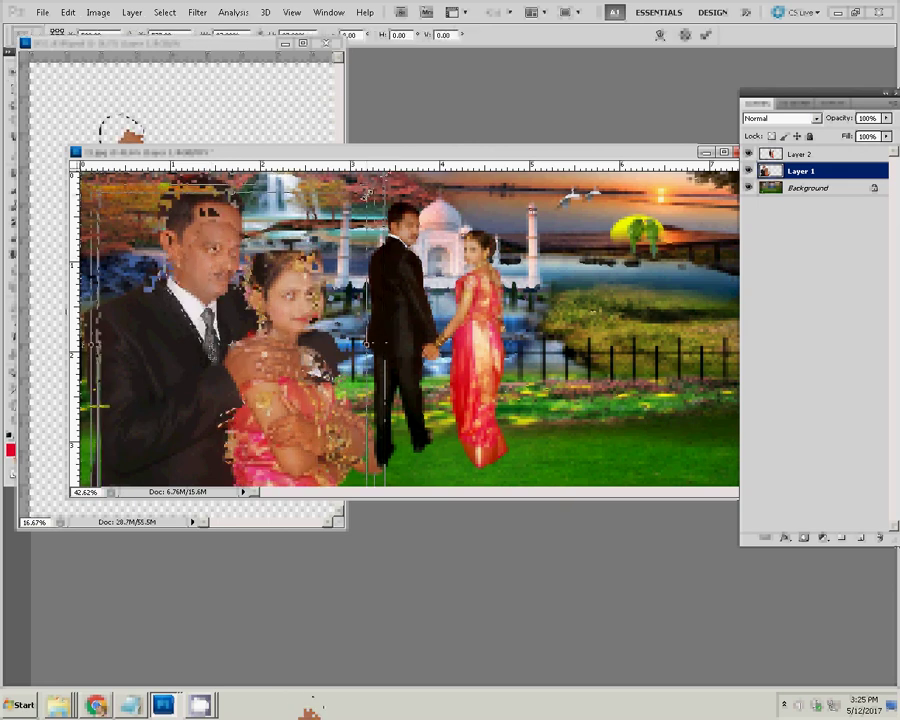
key(Return)
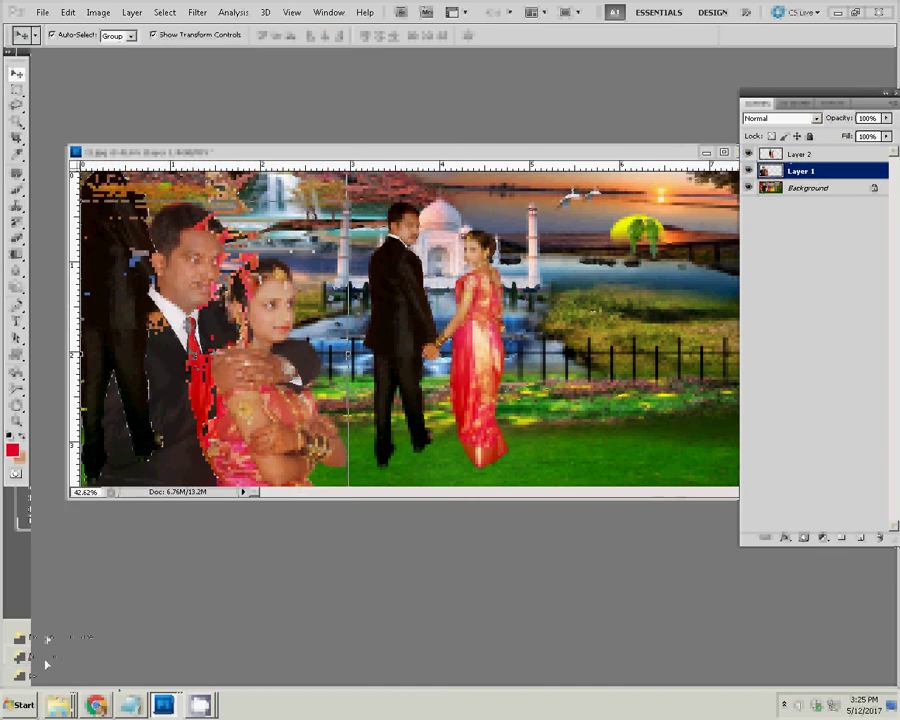
- Switch to the psd folder window and select the DSC_0197 copy bride cut-out
key(alt+Tab)
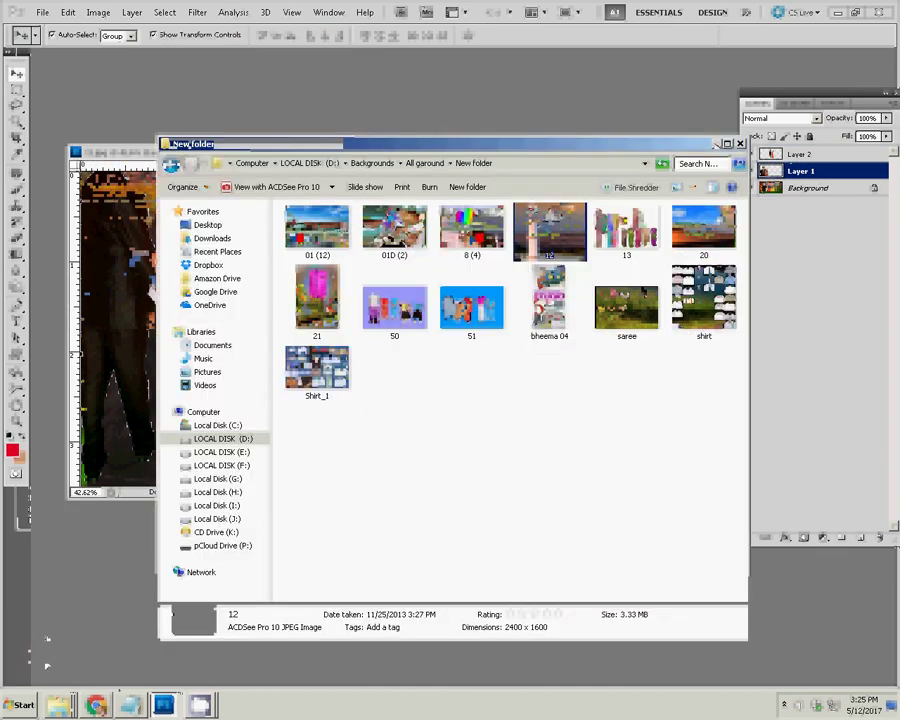
key(alt+Tab)
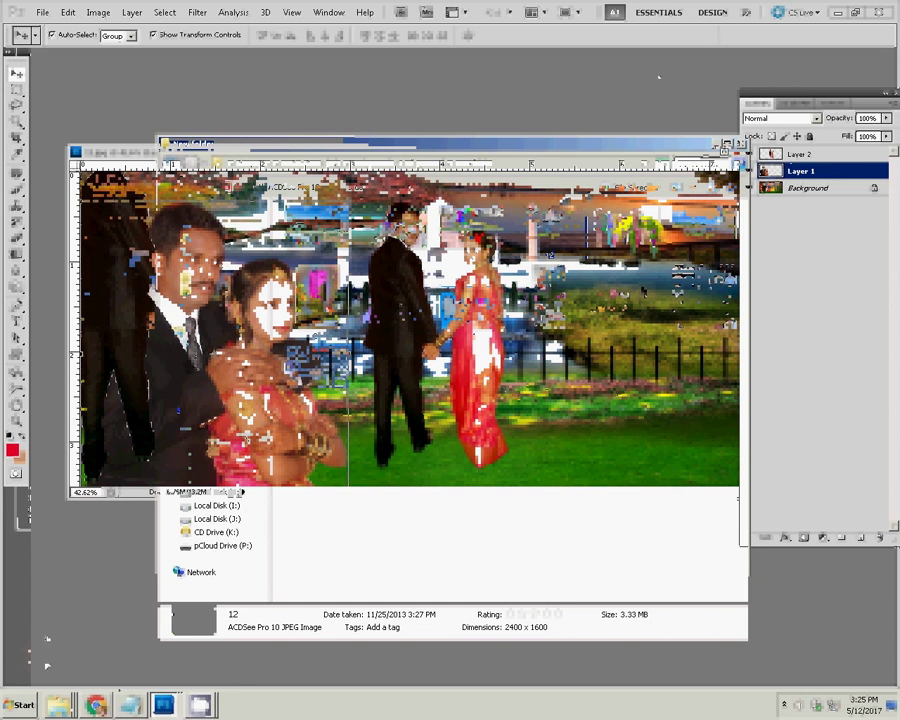
key(alt+Tab)
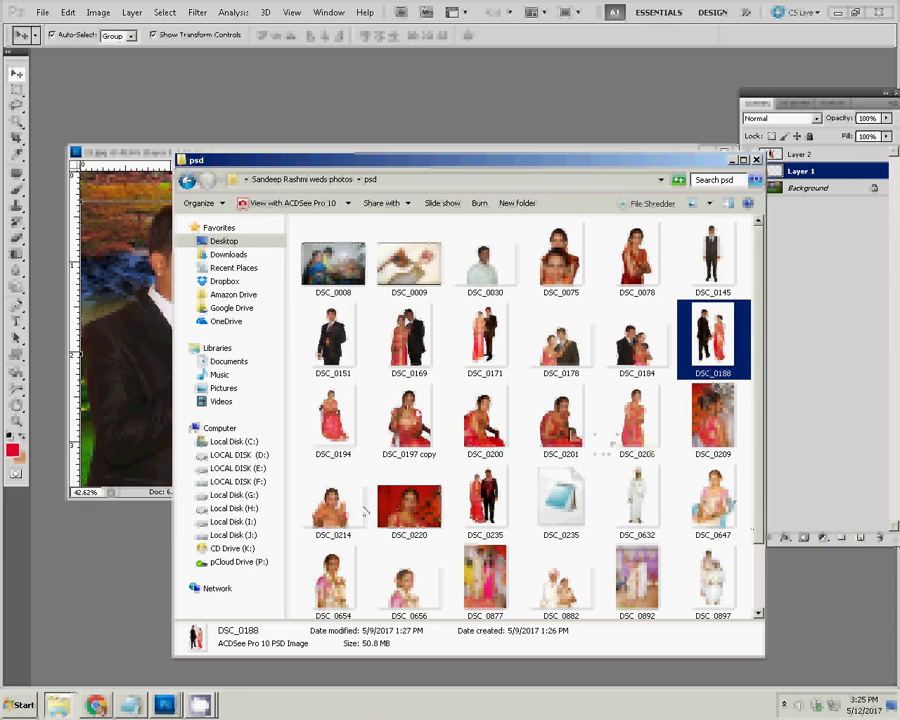
click(410, 412)
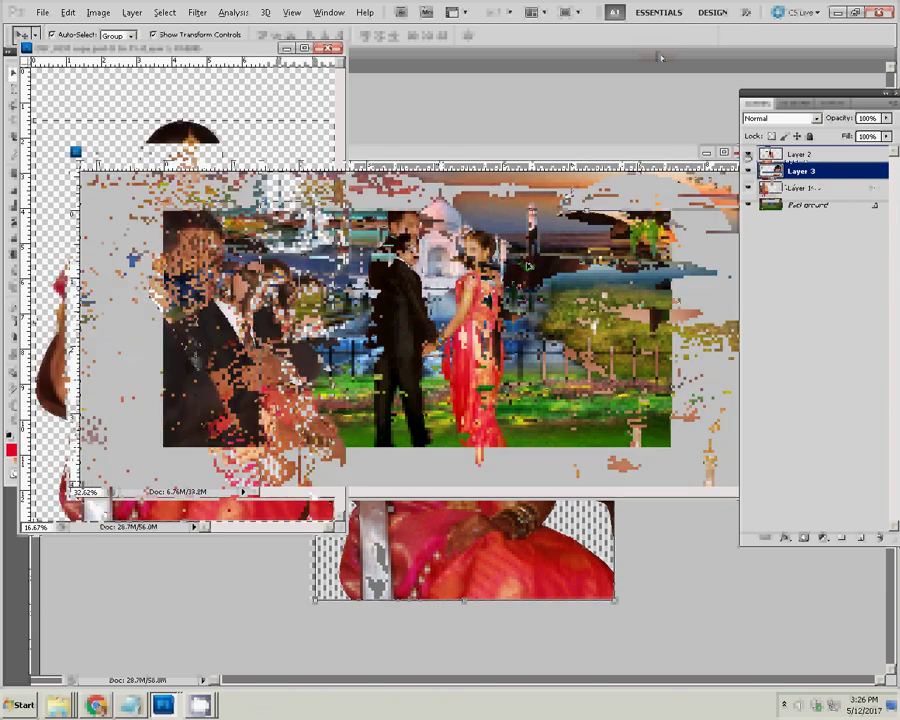
- Scale the bride's portrait on Layer 3 to about 42% and place it along the right edge
key(ctrl+t)
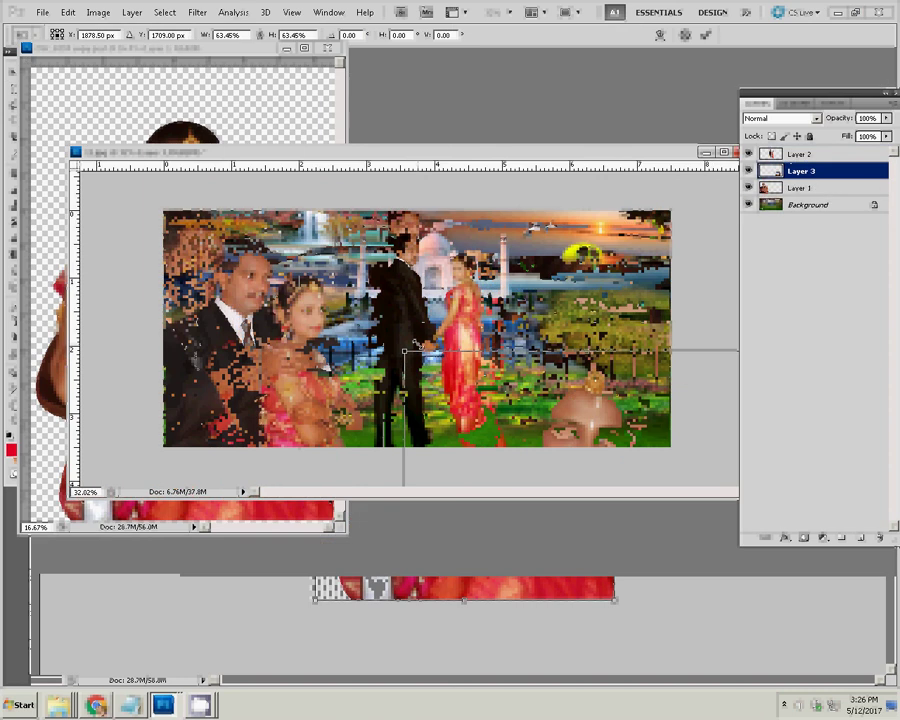
drag(416, 343, 598, 268)
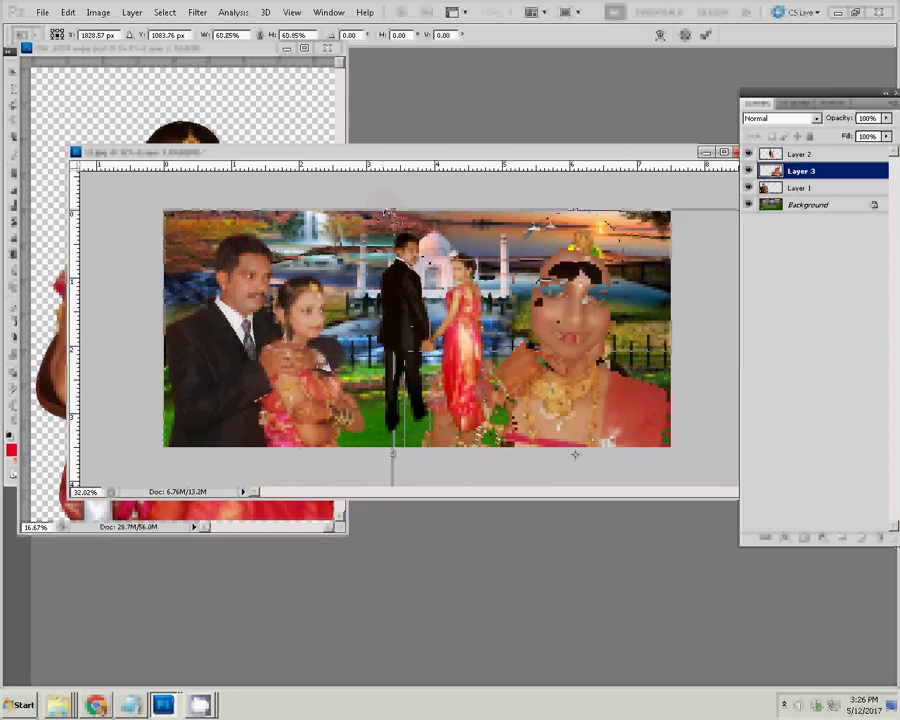
drag(390, 213, 391, 214)
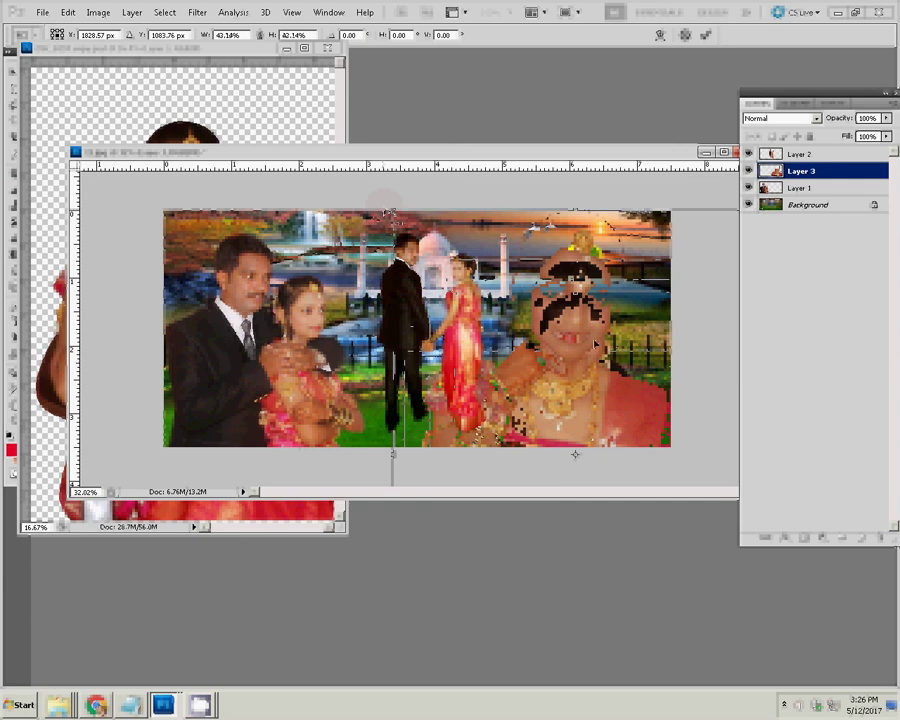
drag(610, 349, 631, 319)
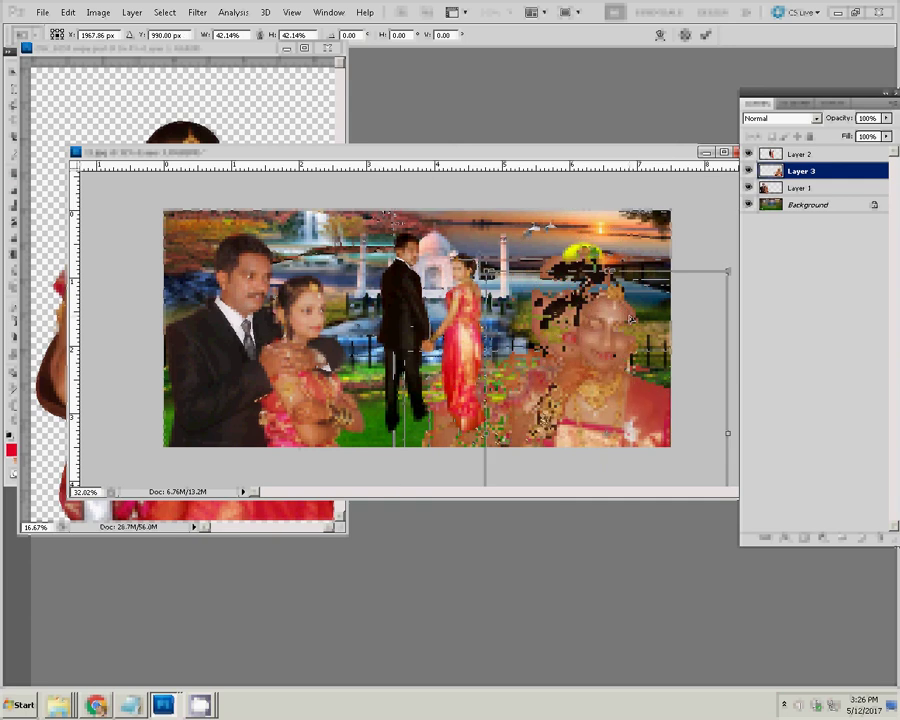
key(Return)
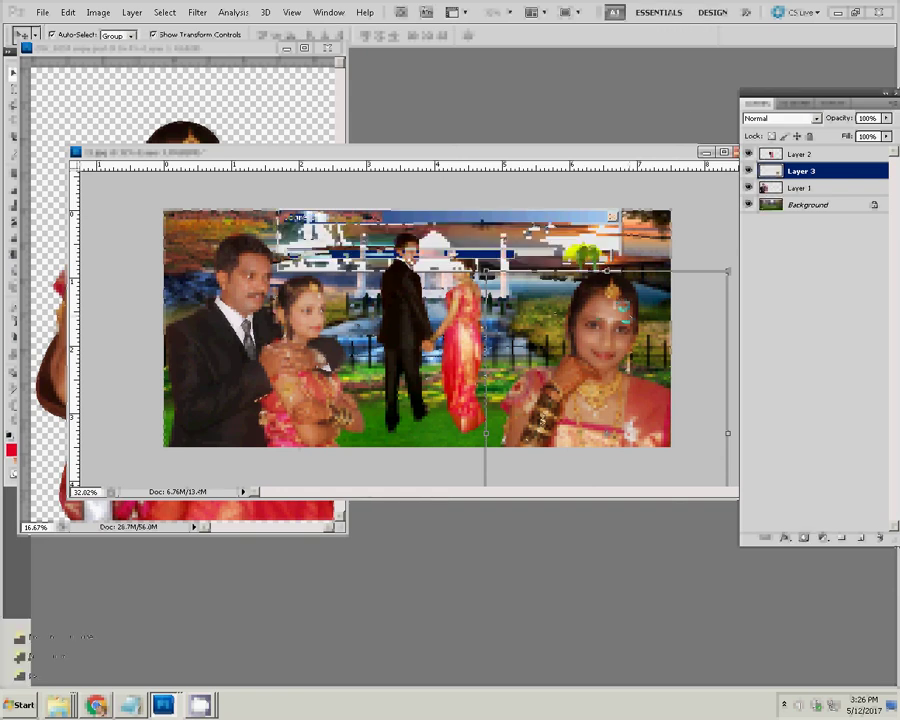
click(58, 652)
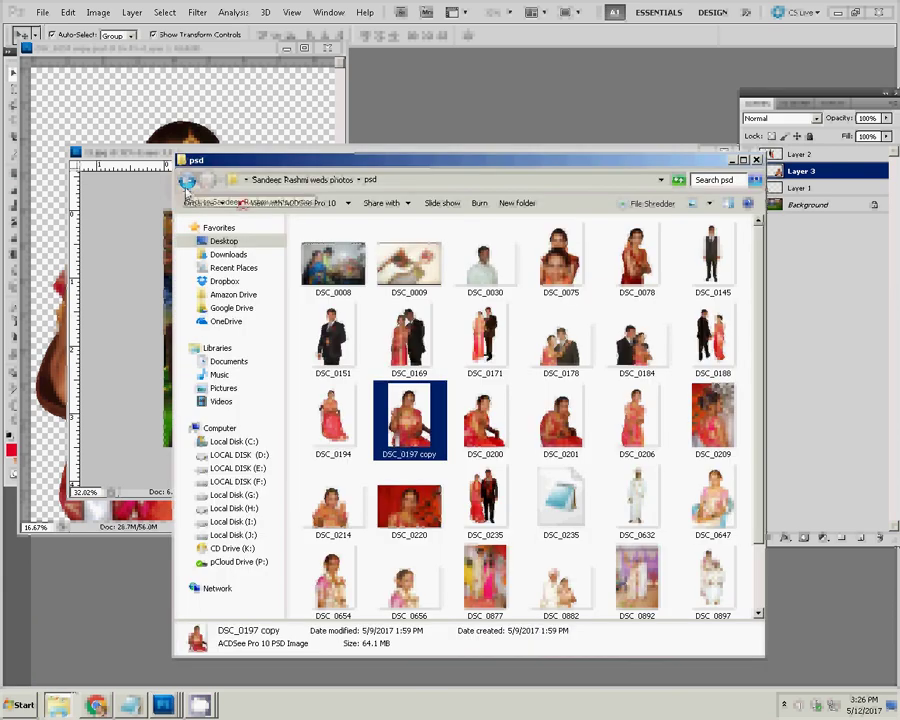
- Step Explorer back from the psd folder up to the Desktop, returning to the Photoshop collage
click(185, 189)
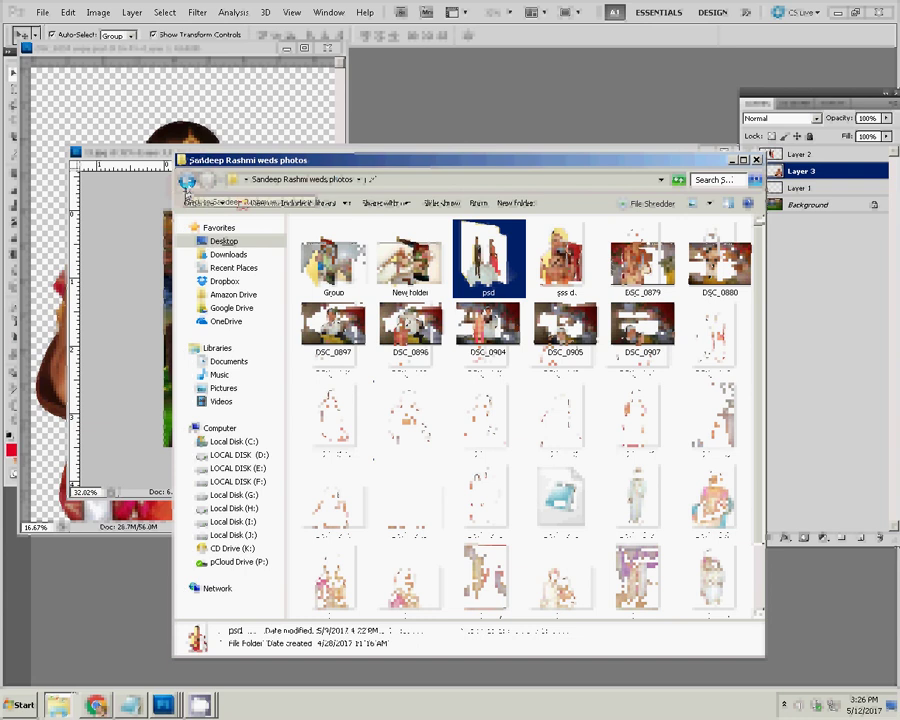
click(185, 189)
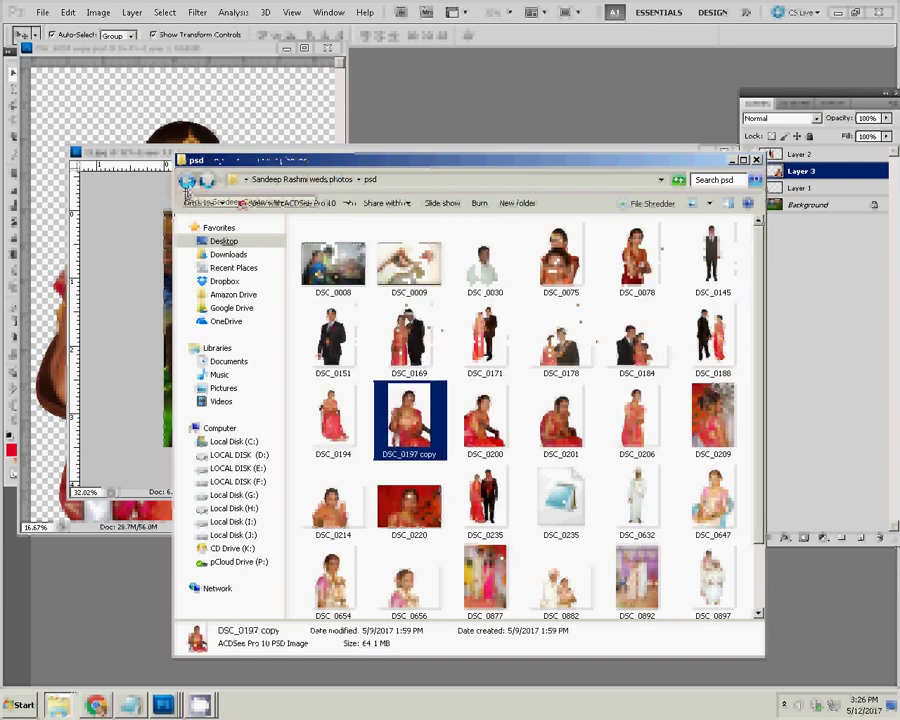
click(185, 189)
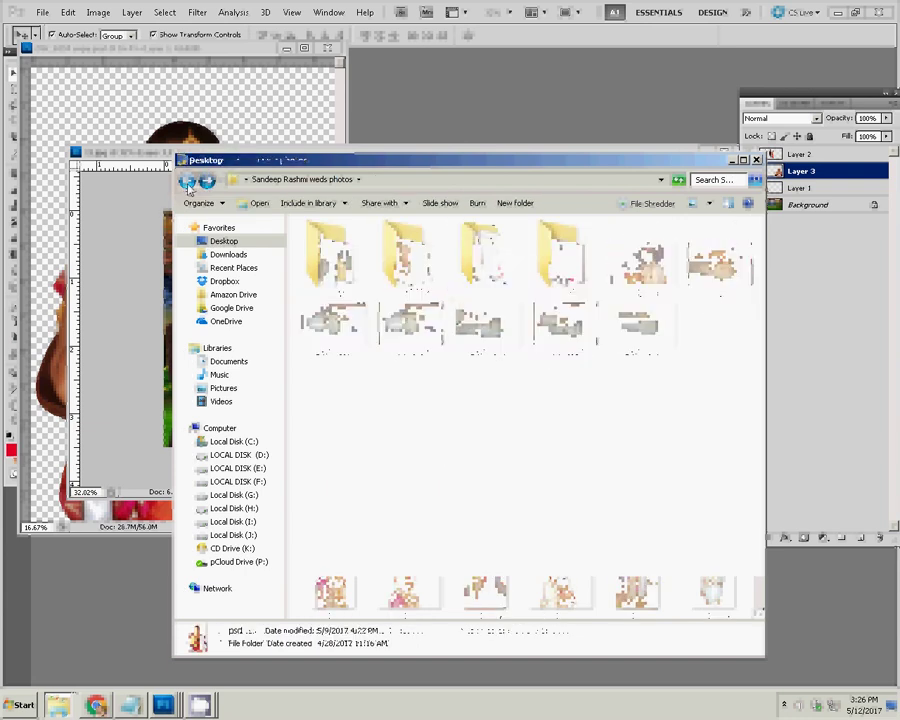
click(185, 189)
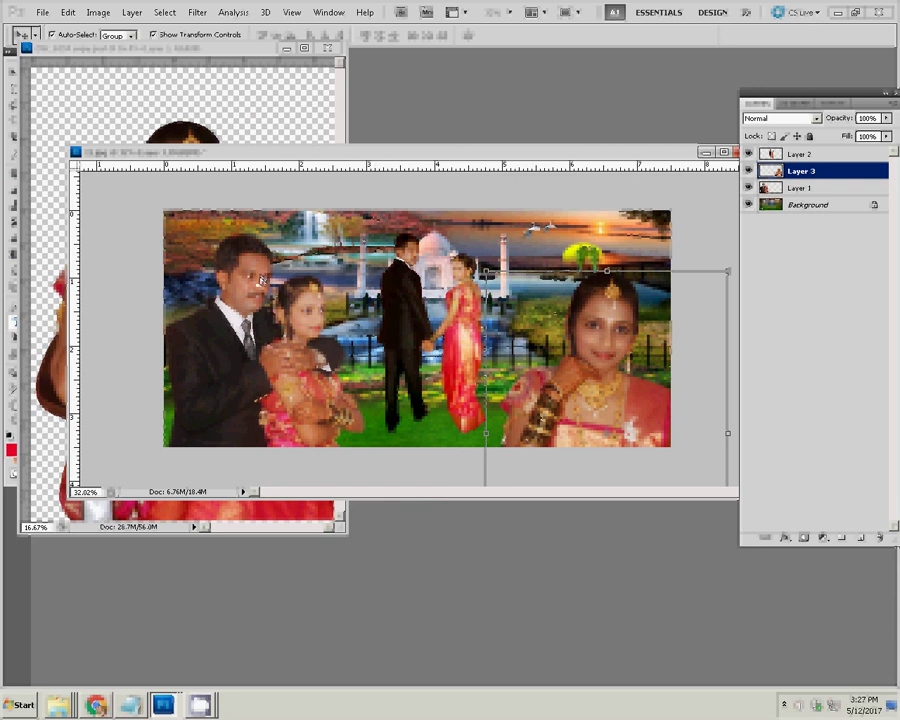
key(t)
key(z)
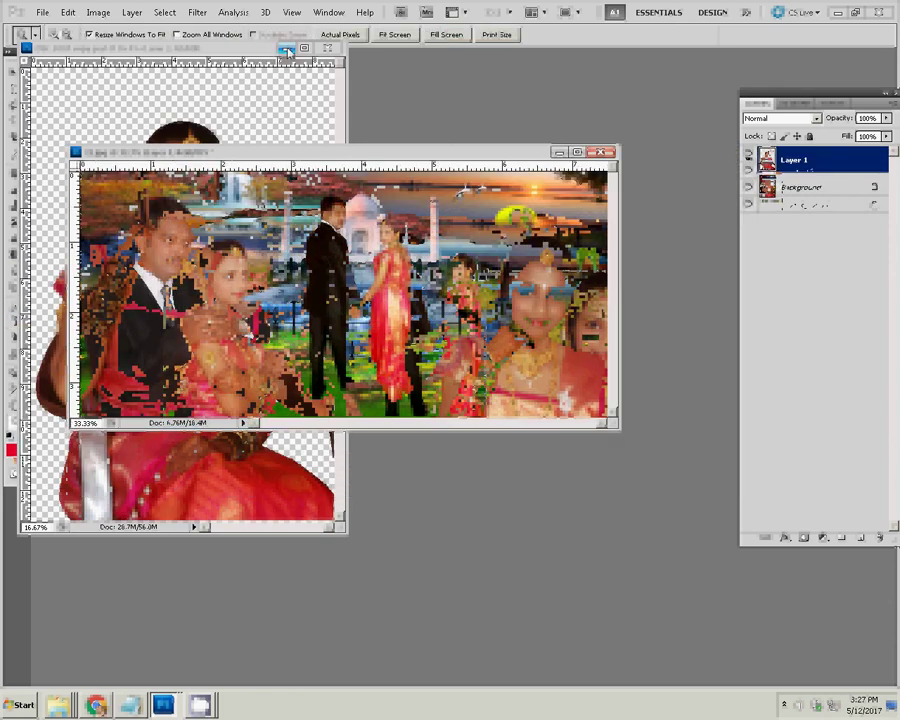
- Minimize the bride image and type a red 'Sandeep Reshma' title in the sky above the Taj Mahal
click(286, 51)
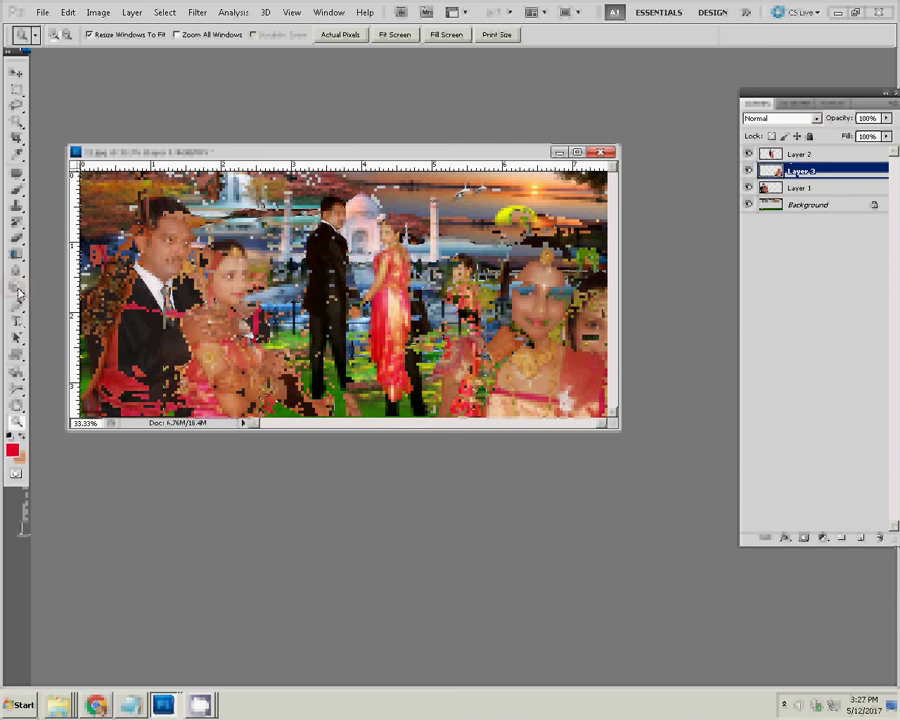
click(16, 322)
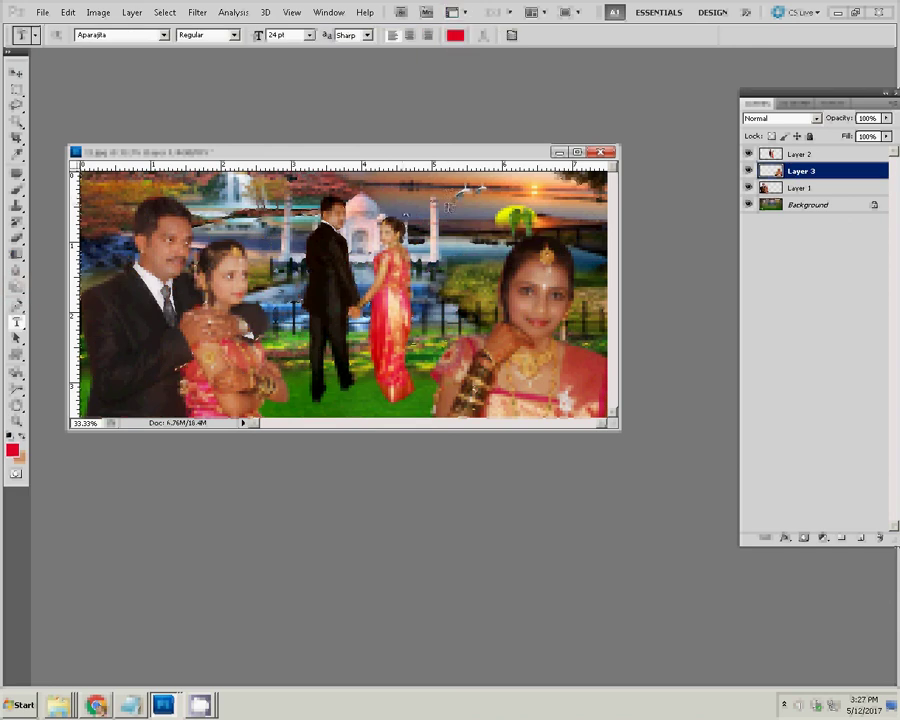
click(459, 207)
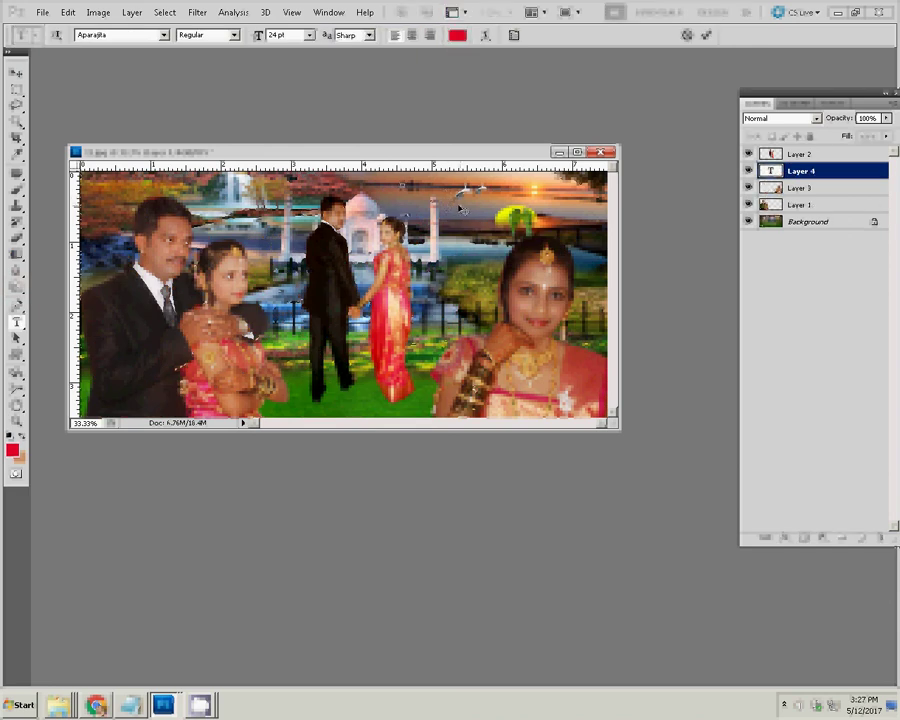
text(Sandeep Reshma)
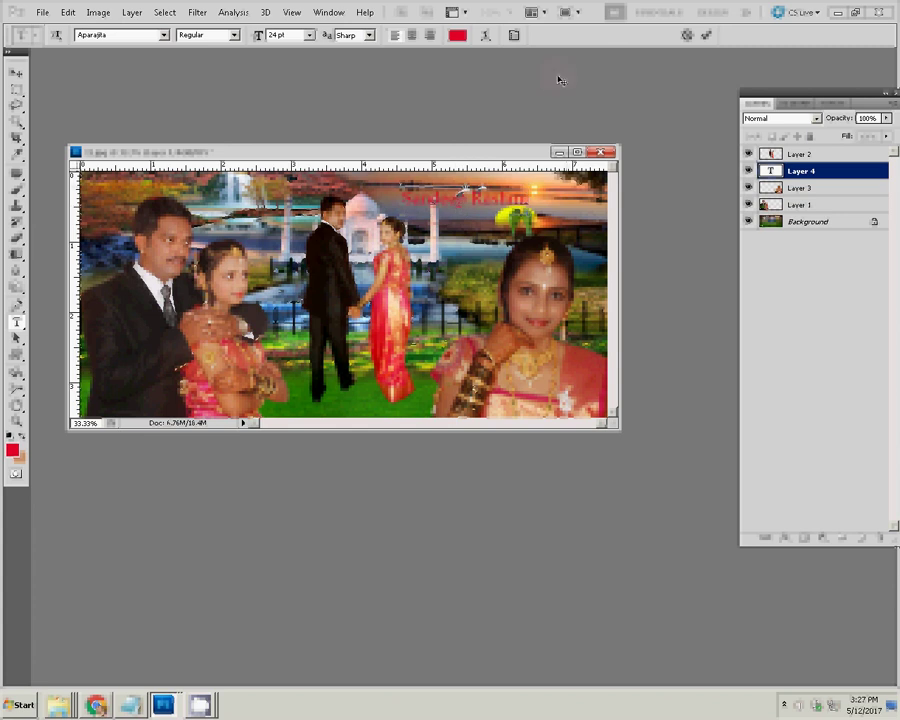
click(707, 36)
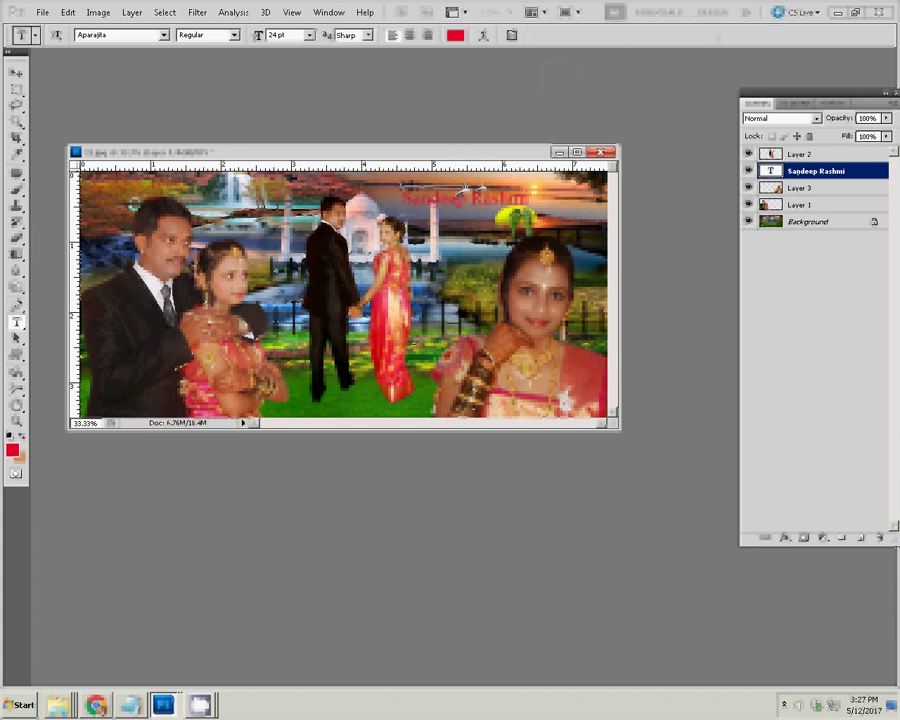
click(15, 75)
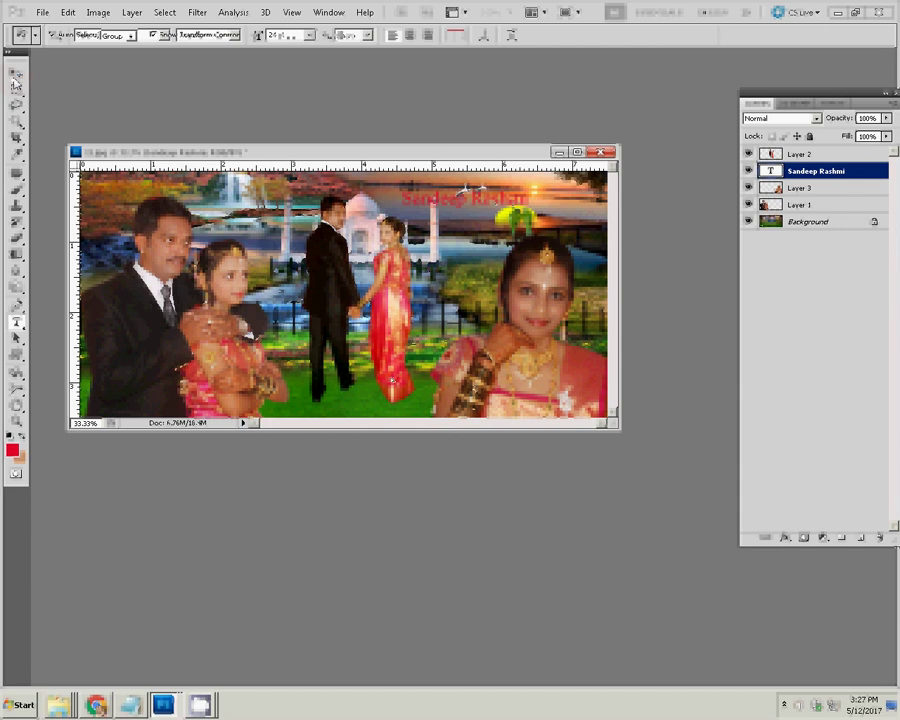
- Shrink the central couple on Layer 2 slightly with Free Transform
click(425, 253)
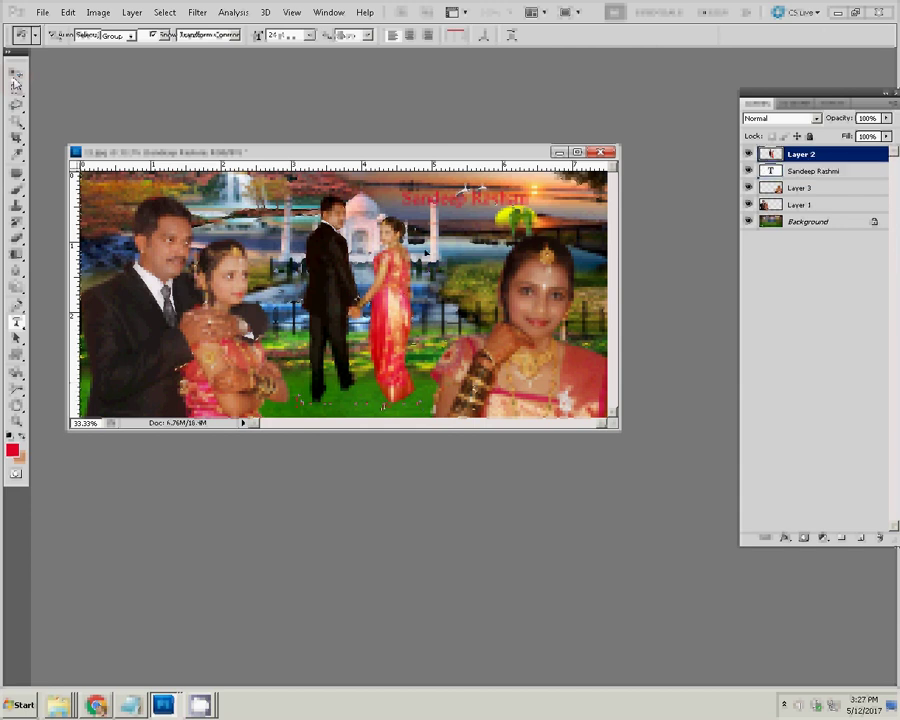
key(ctrl+t)
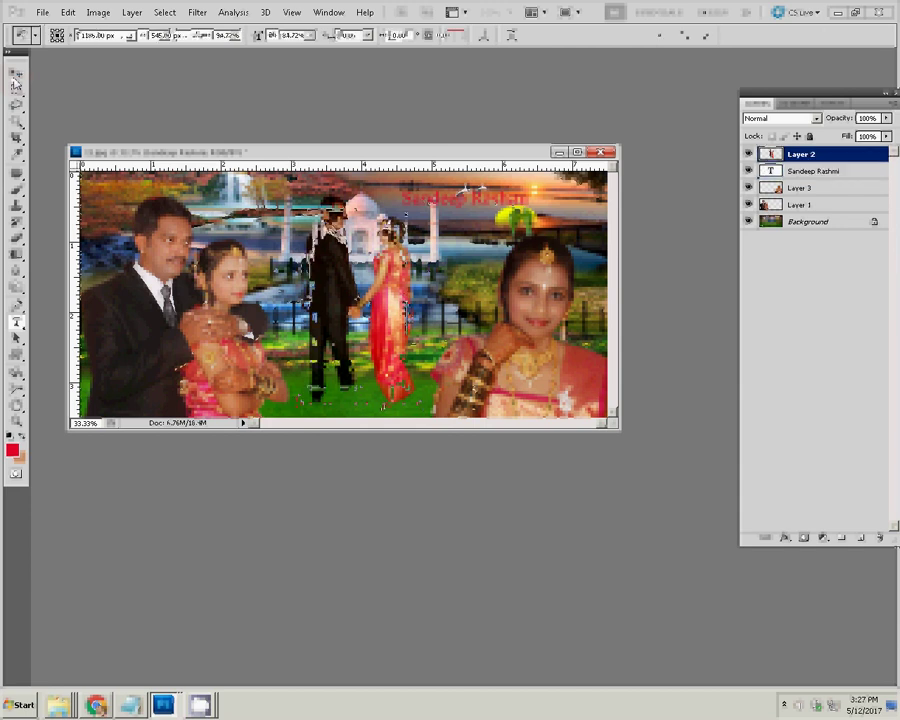
click(16, 76)
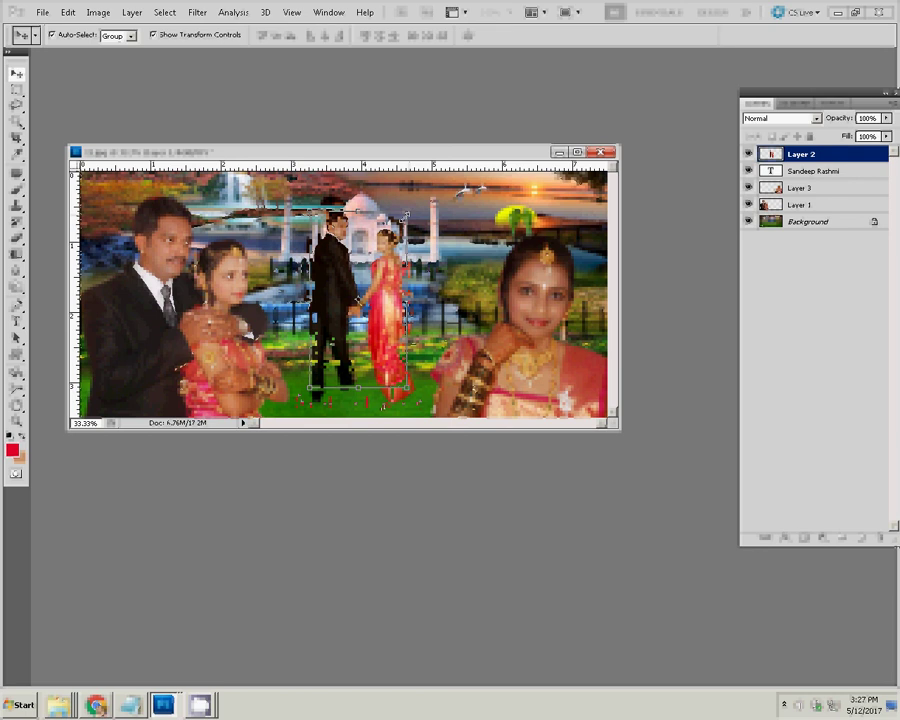
- Select the Sandeep Rashmi text layer and close the layer effects menu unused
click(366, 398)
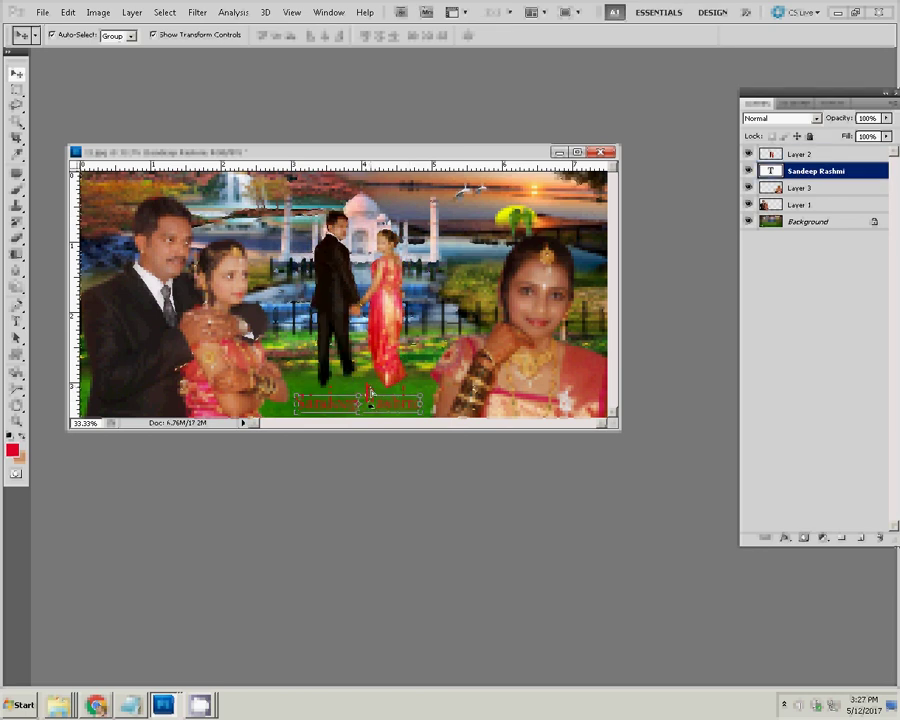
click(787, 539)
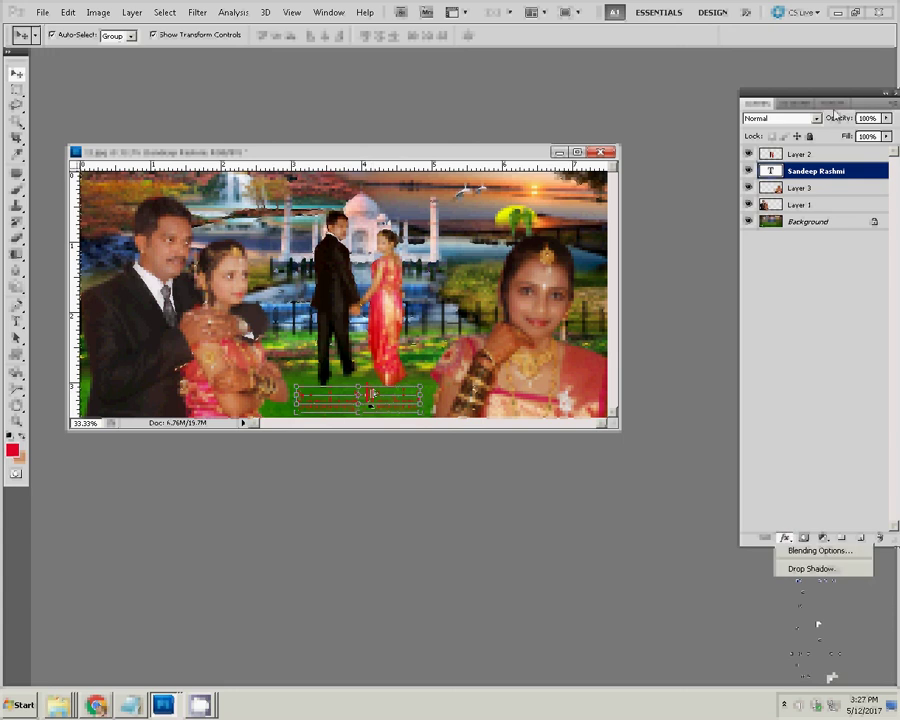
click(838, 108)
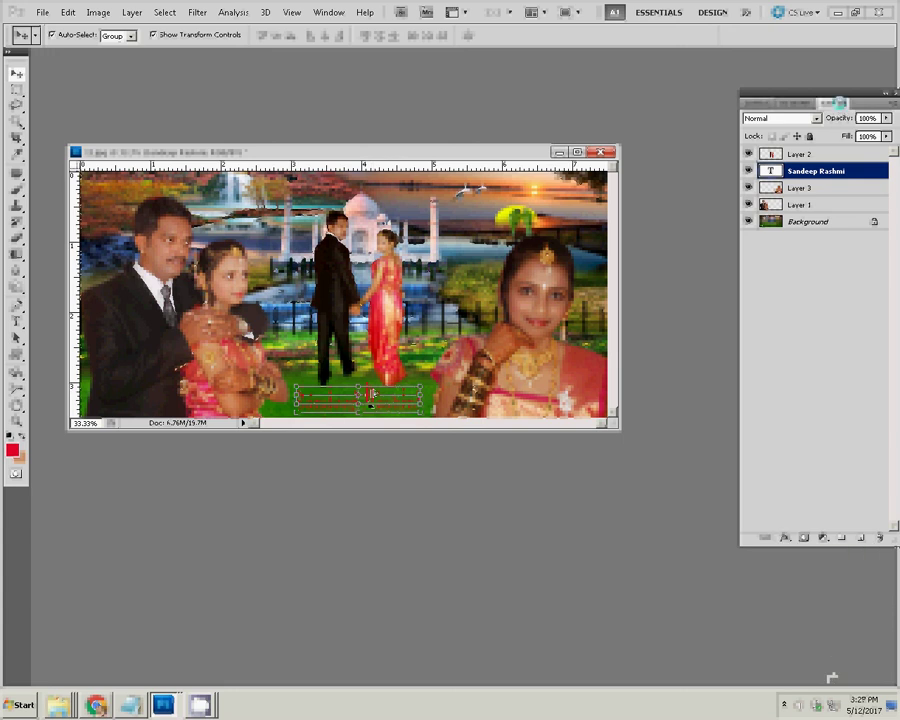
- Replace the Styles panel contents with the DP Styles library
click(837, 104)
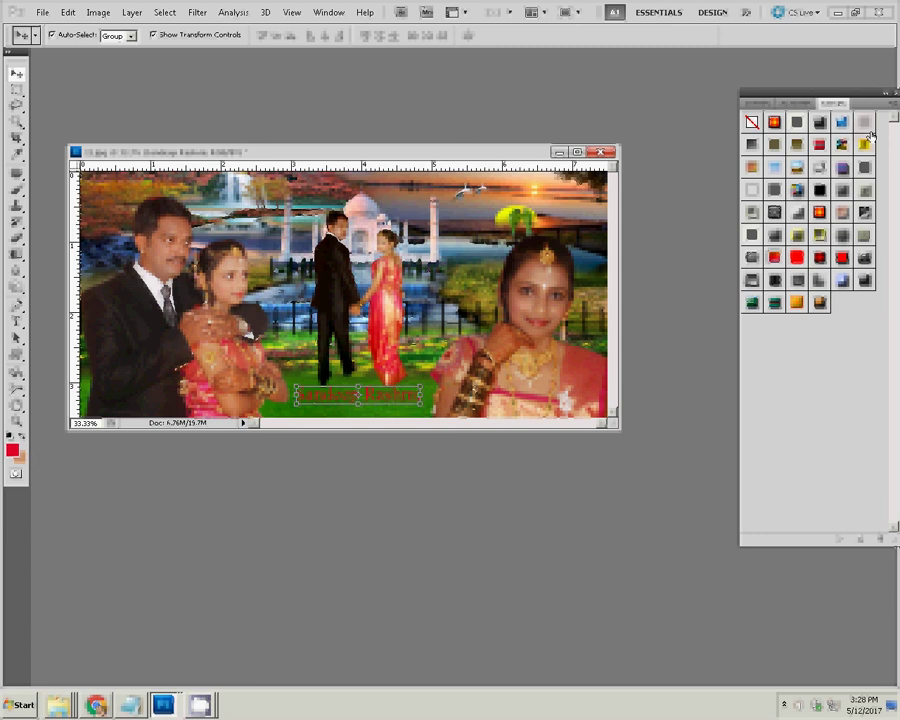
click(884, 103)
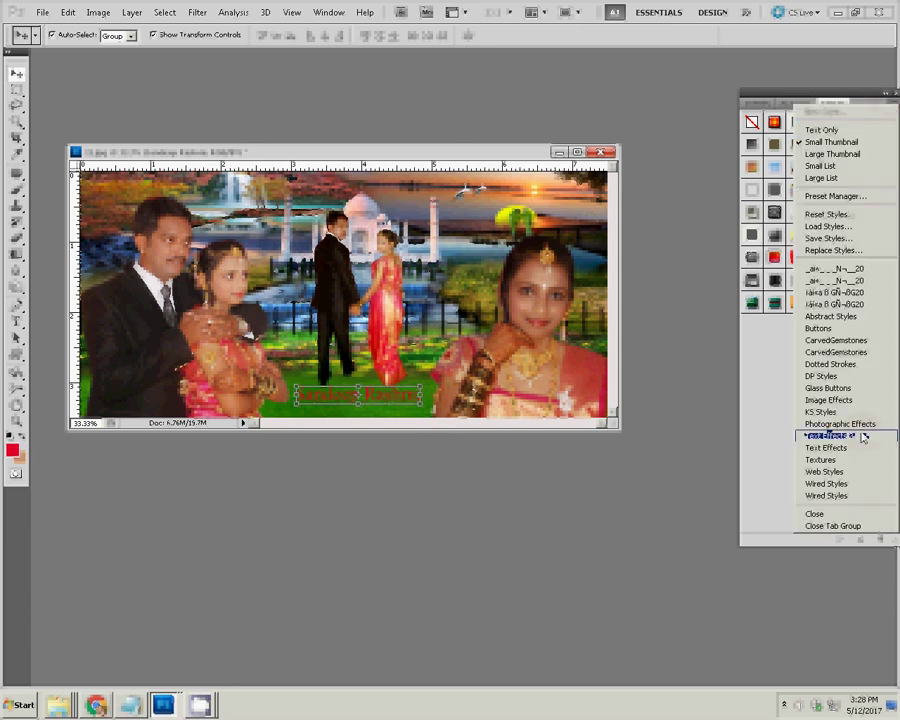
click(818, 372)
click(384, 266)
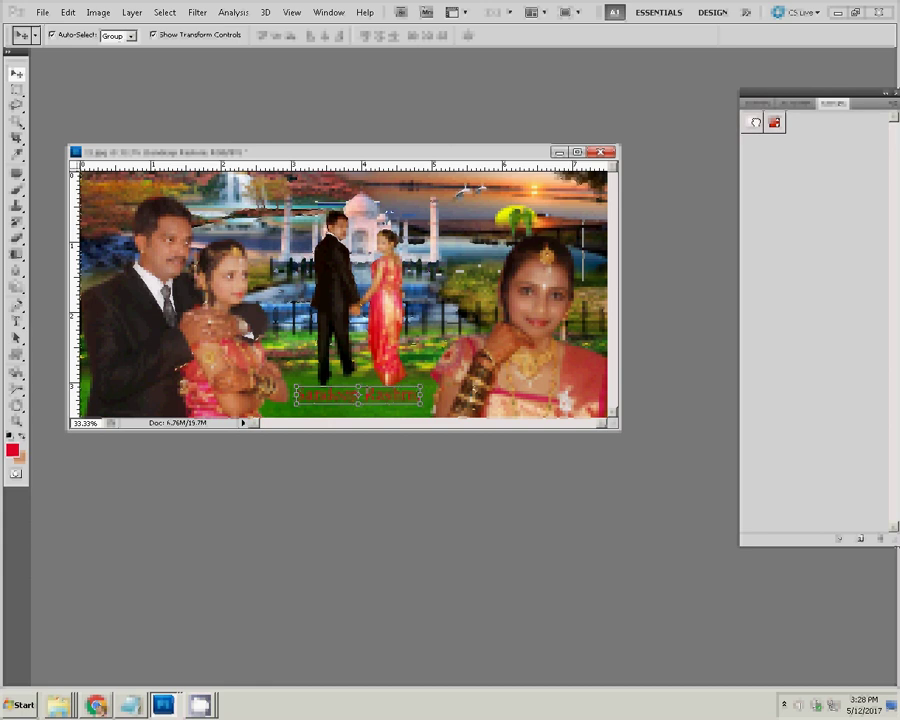
- Load the Abstract Styles library and apply a darker preset style to the title
click(885, 103)
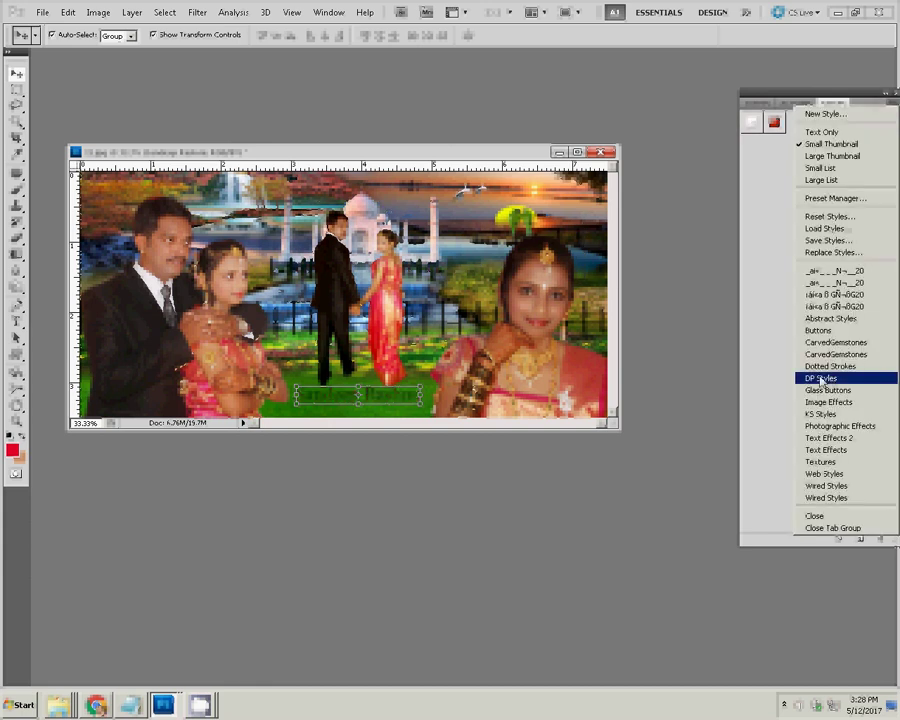
click(833, 319)
click(388, 266)
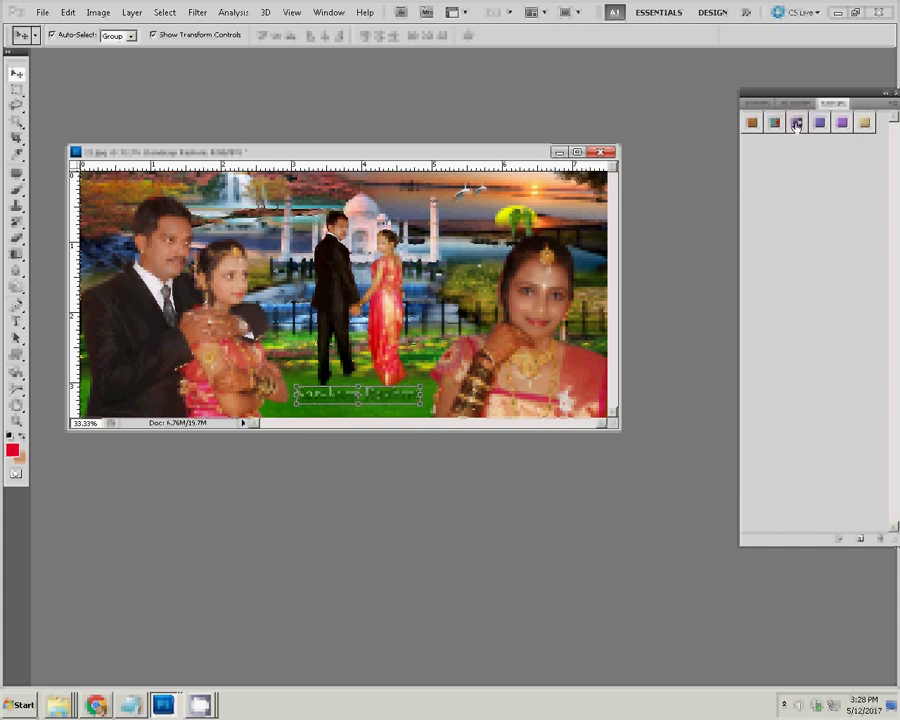
click(842, 122)
- Load the CarvedGemstones library and apply one of its styles to the title
click(890, 104)
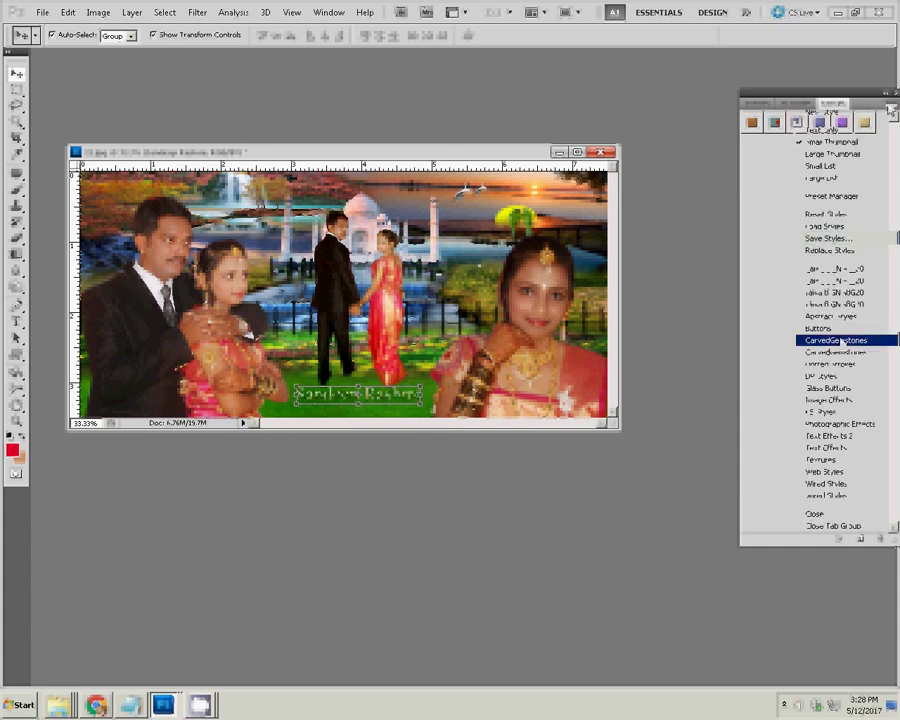
click(831, 303)
click(388, 265)
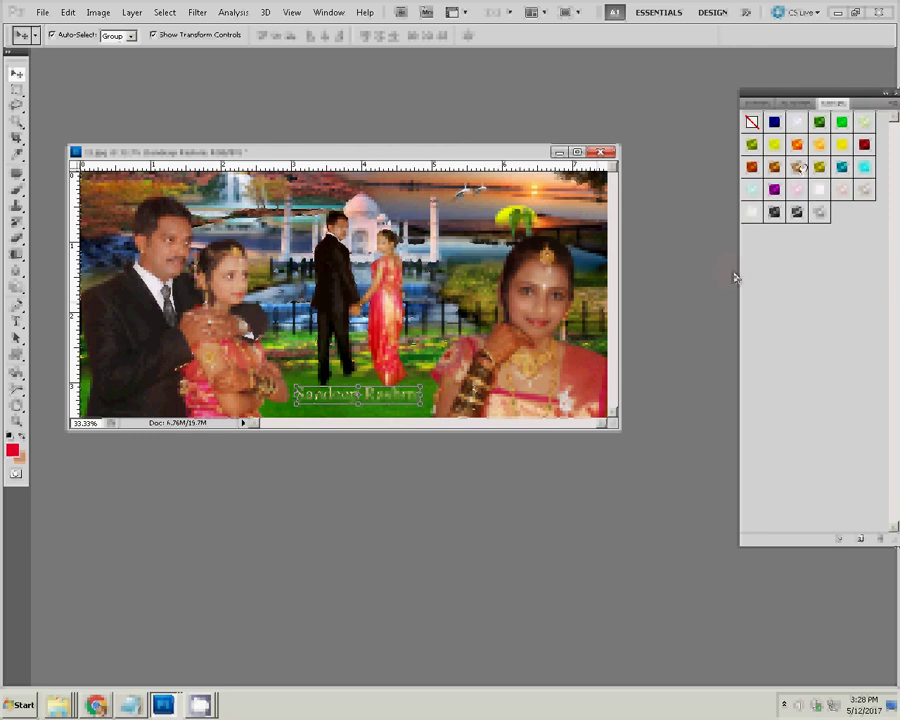
click(775, 190)
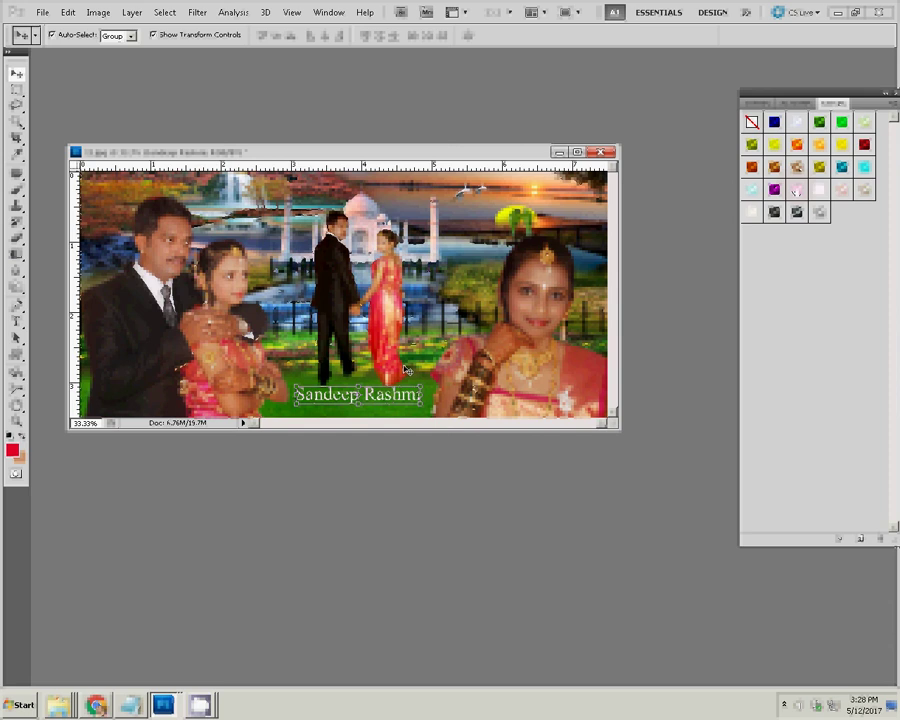
- Stretch the title to 127.7% height and zoom the view to 50%
key(ctrl+t)
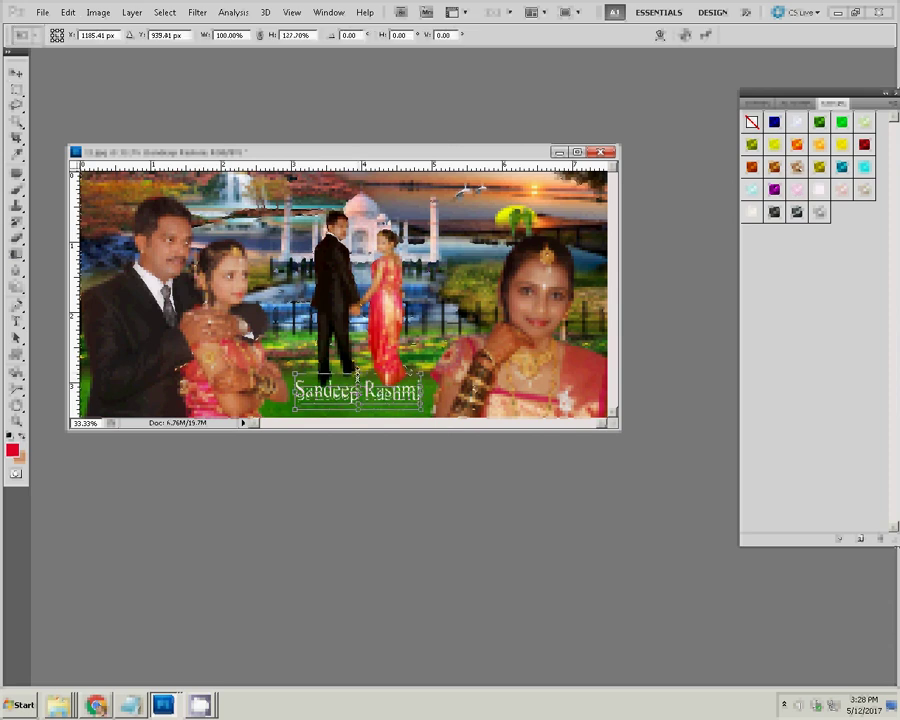
drag(357, 381, 359, 375)
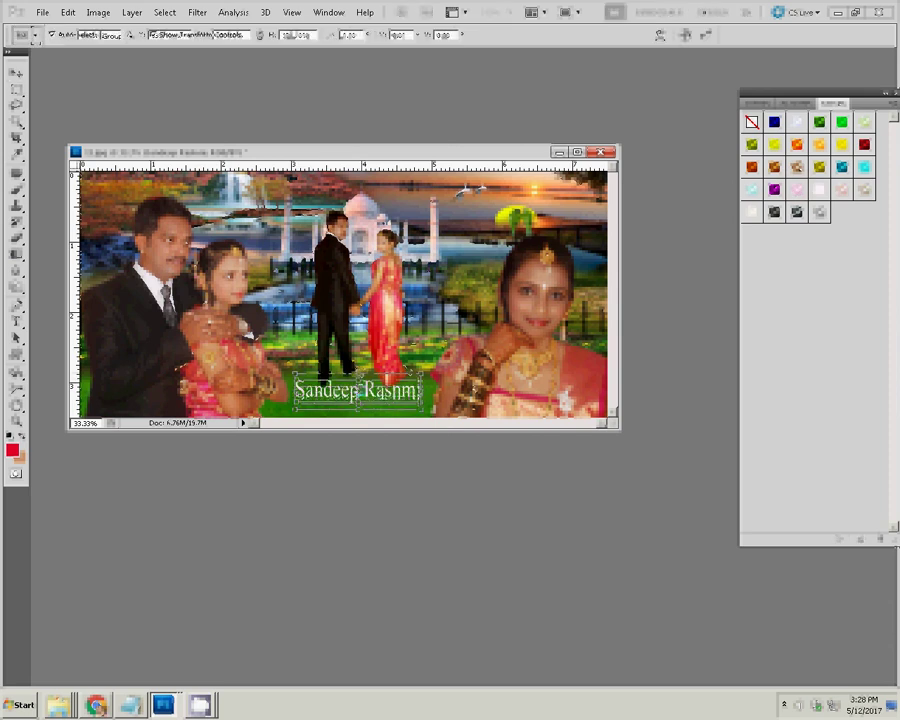
key(Return)
click(351, 407)
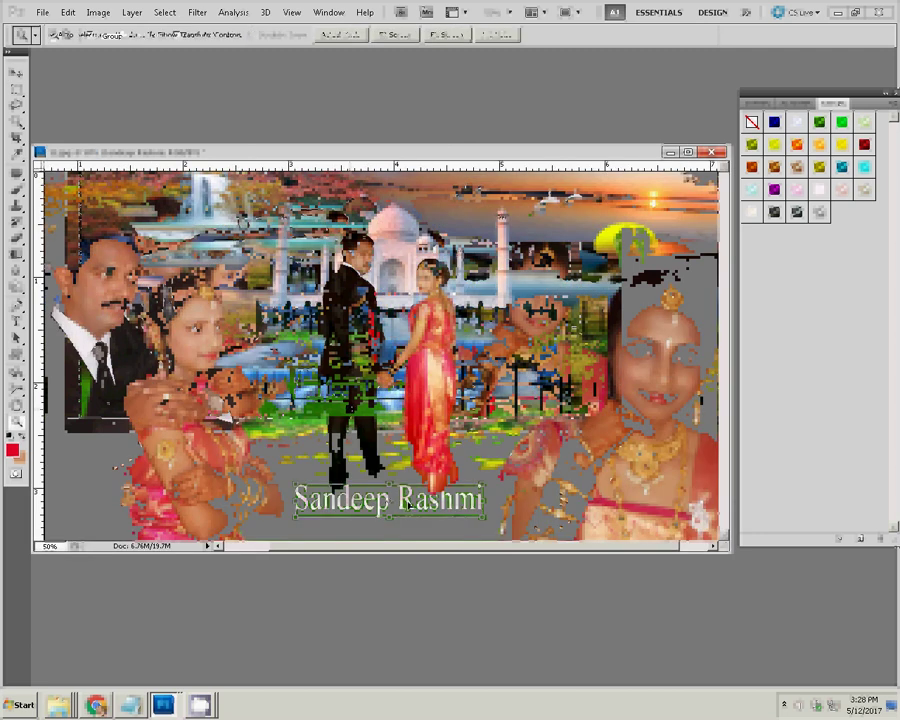
key(v)
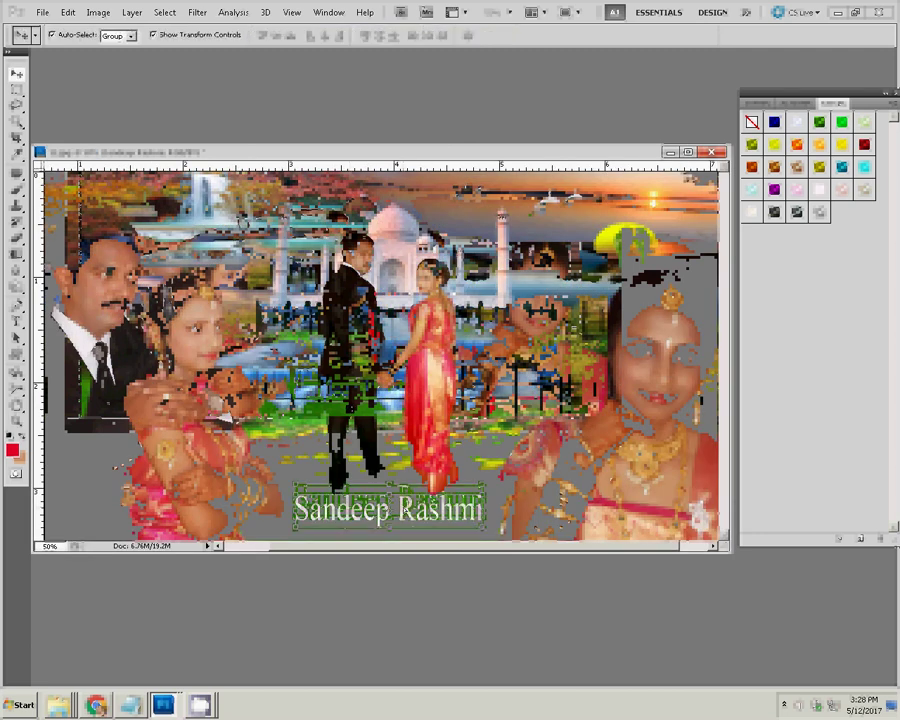
- Rotate the title -12.55° and raise it slightly
key(ctrl+t)
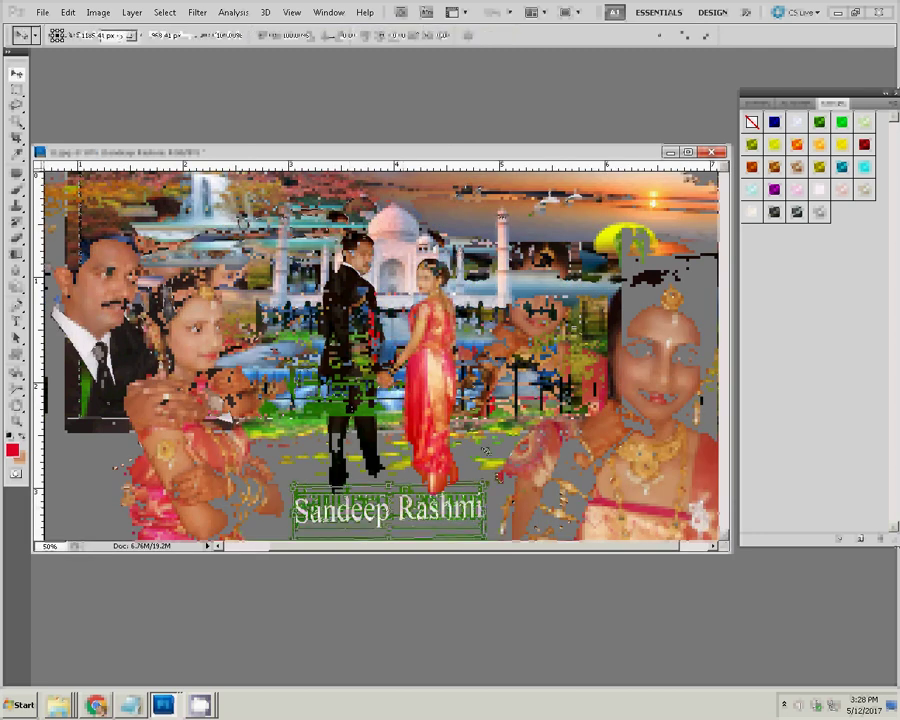
drag(497, 477, 484, 452)
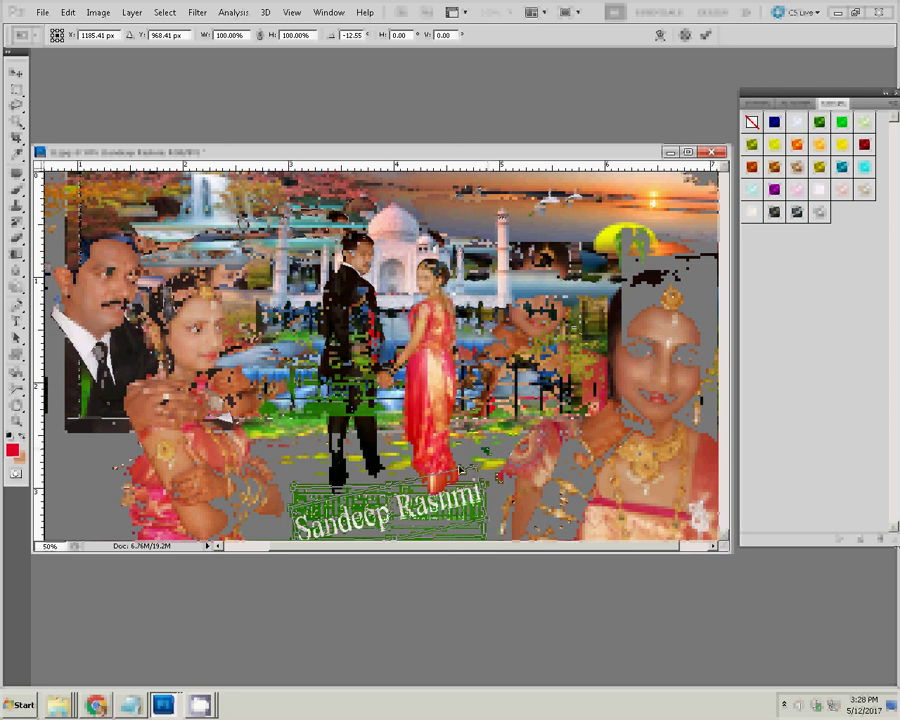
drag(459, 501, 459, 470)
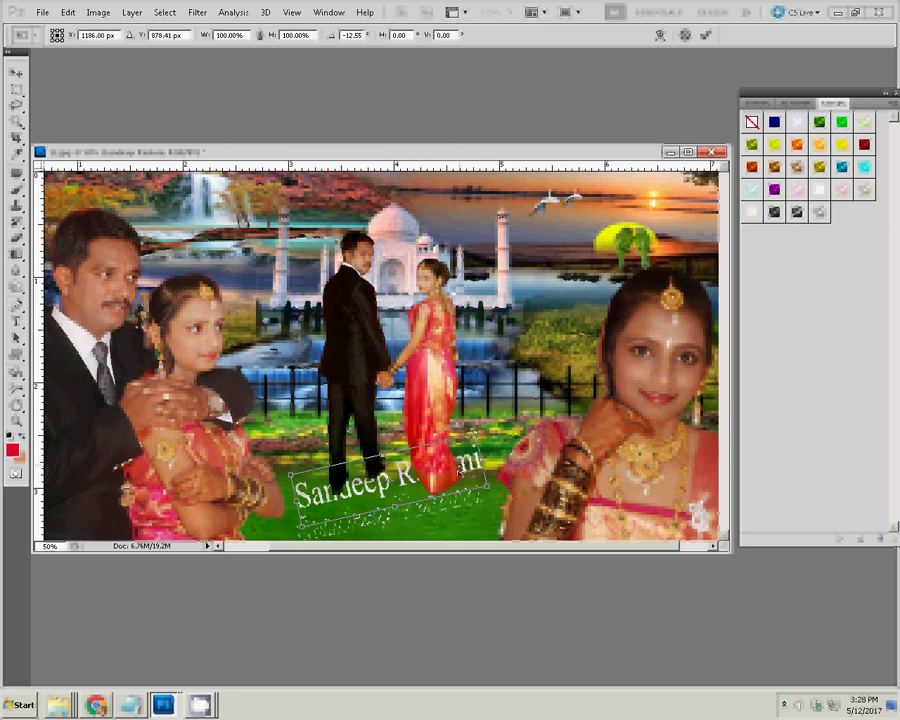
key(Return)
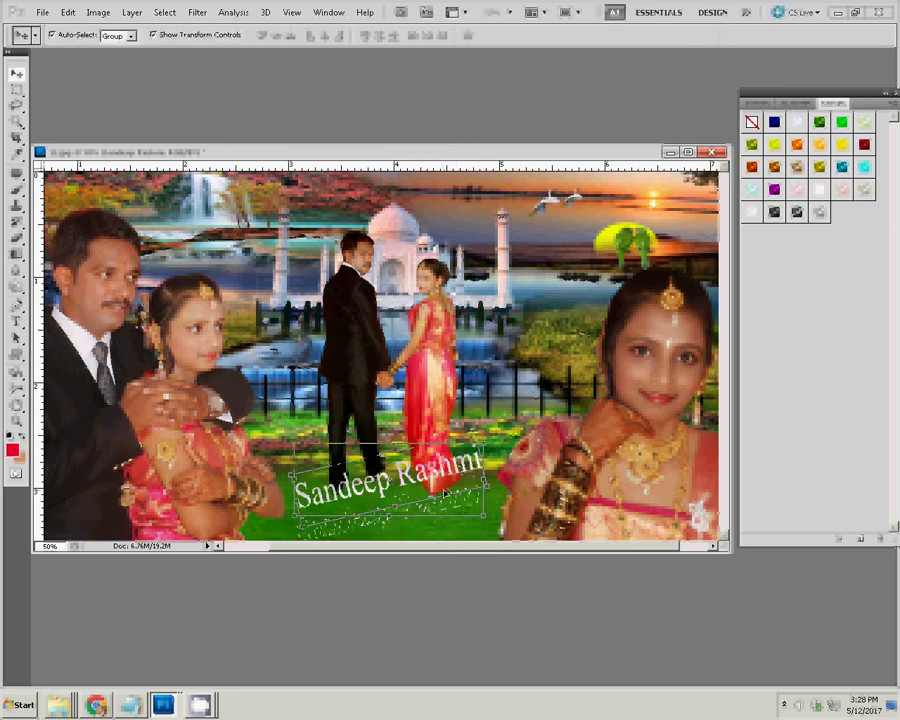
- Skew the title so its right side rises
key(ctrl+t)
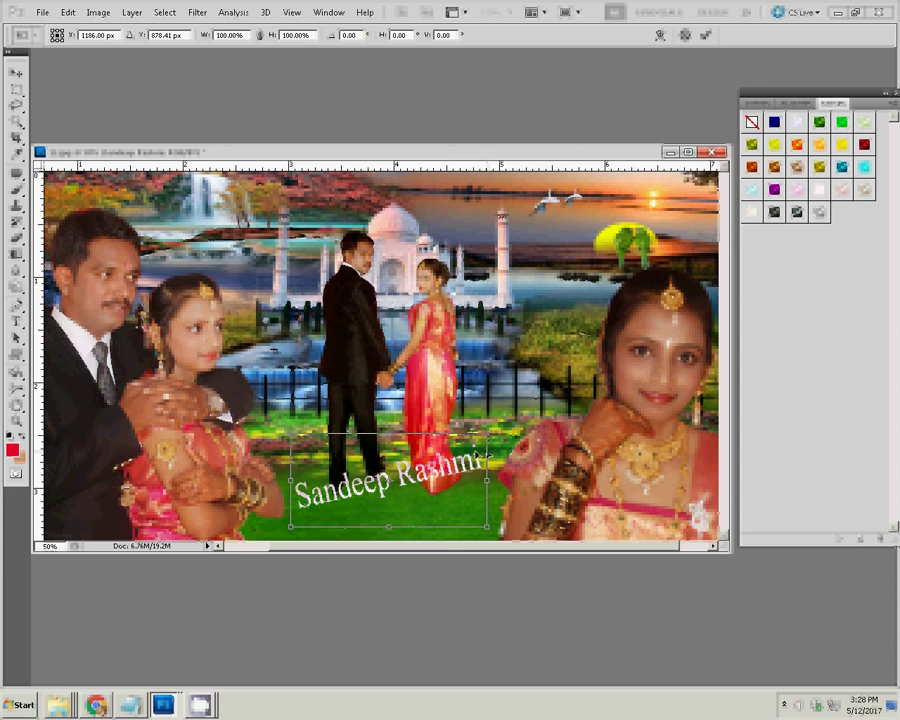
drag(497, 425, 505, 412)
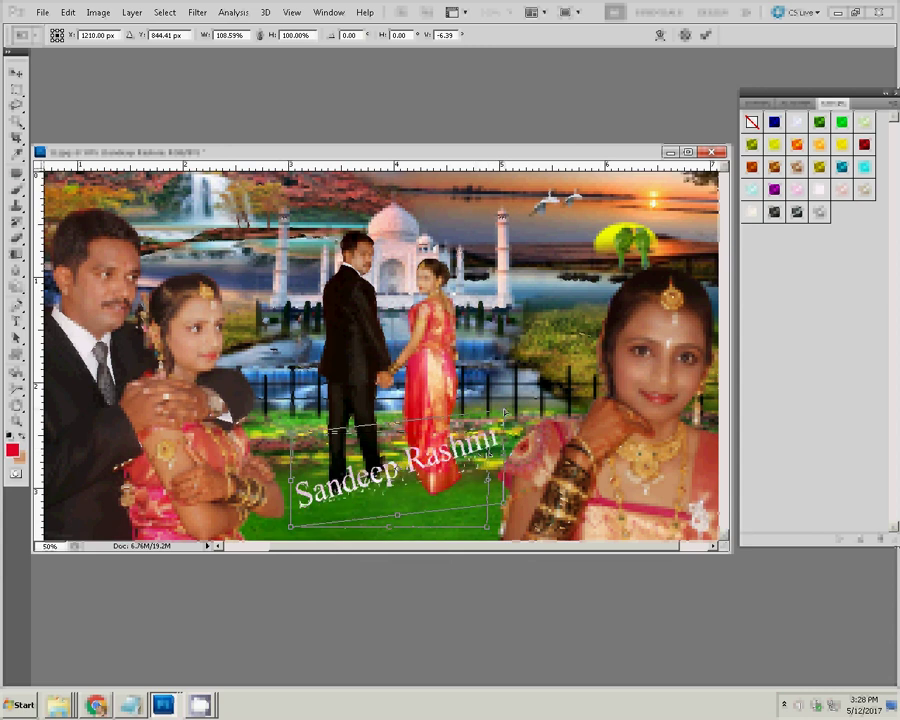
key(Return)
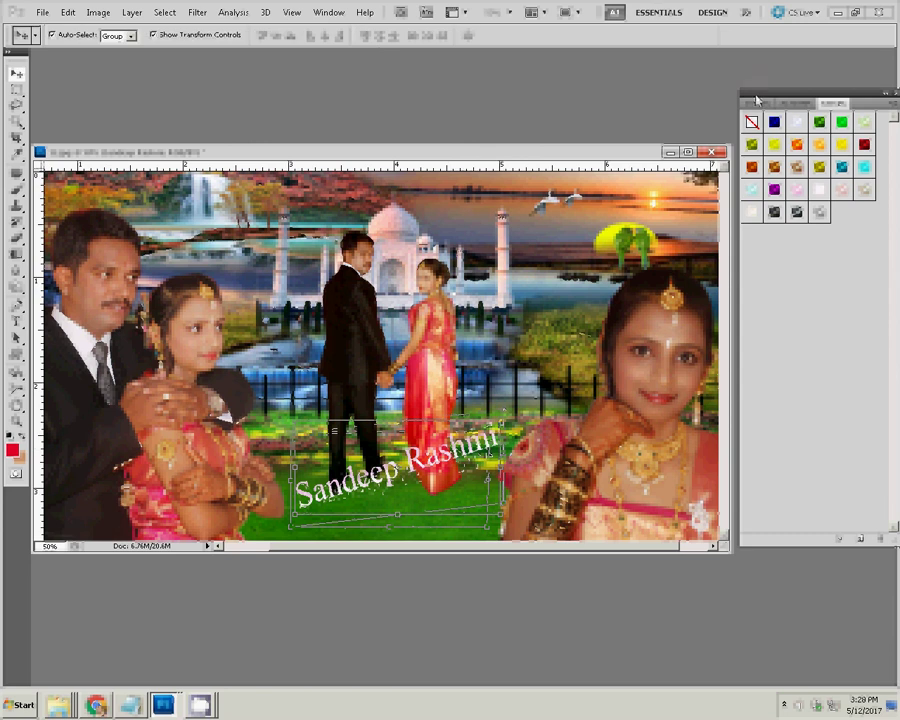
key(F7)
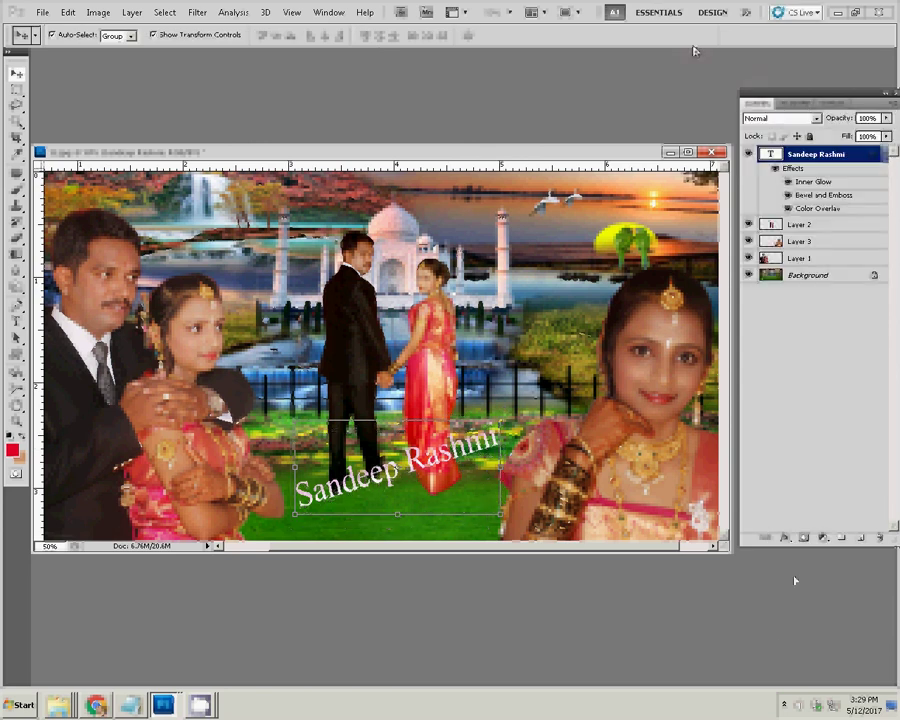
- Add a yellow Stroke effect at 100% opacity to the title
click(785, 538)
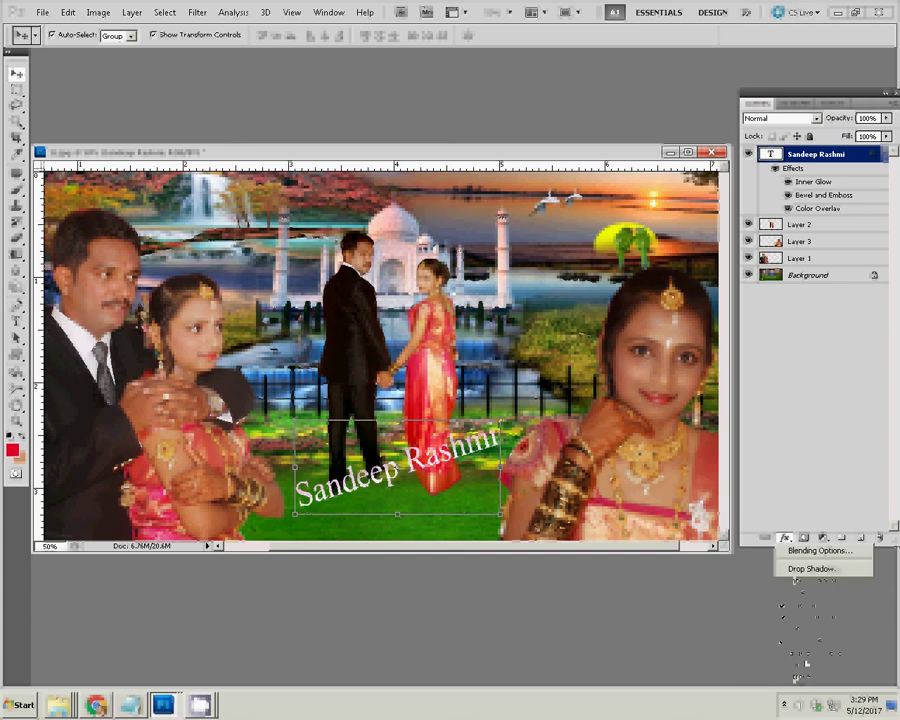
click(797, 677)
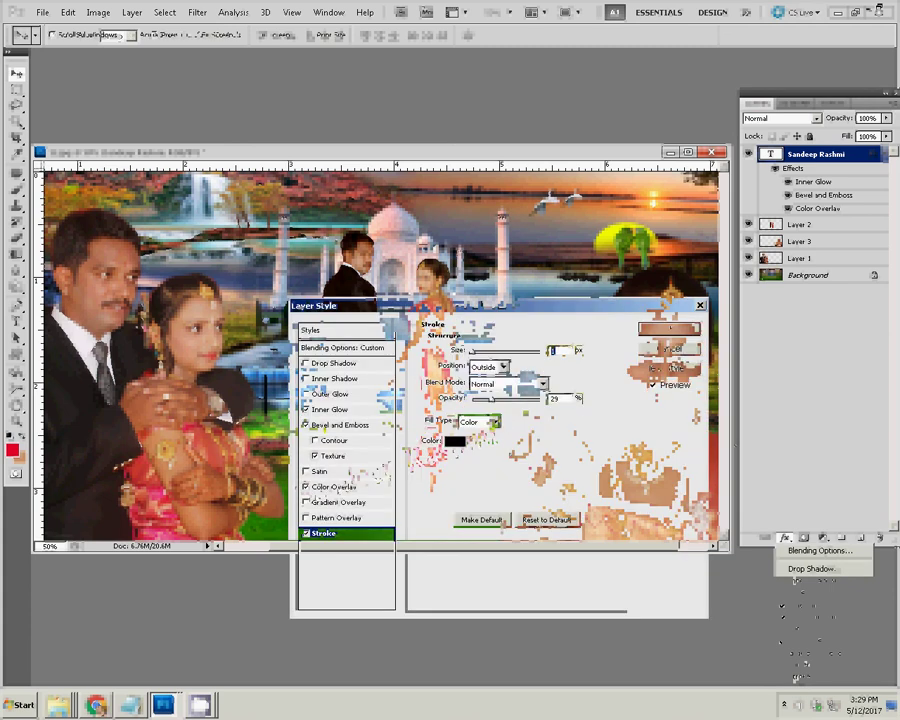
click(455, 441)
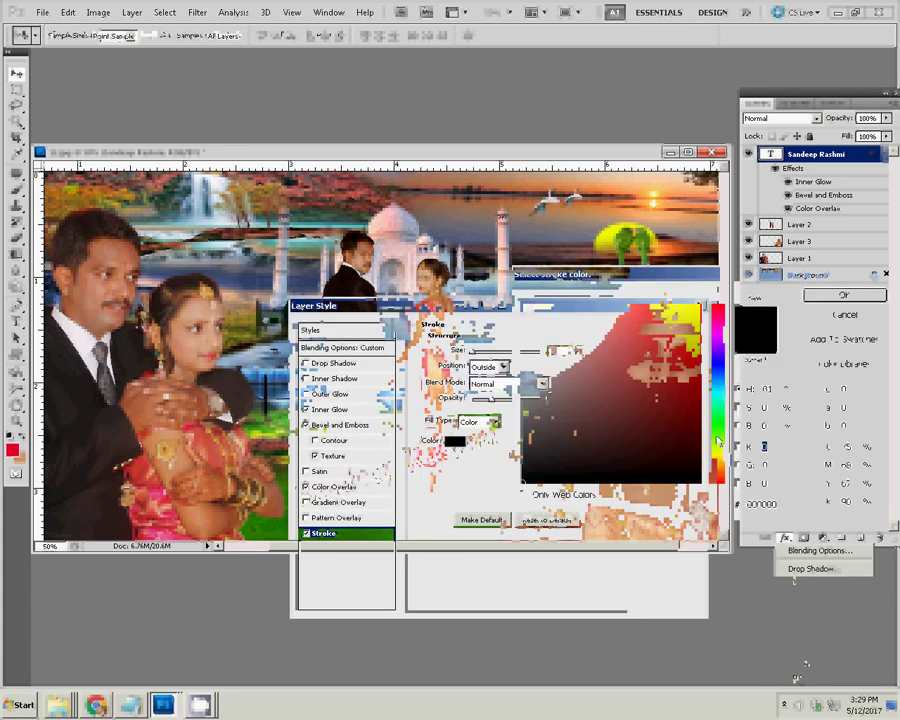
click(700, 306)
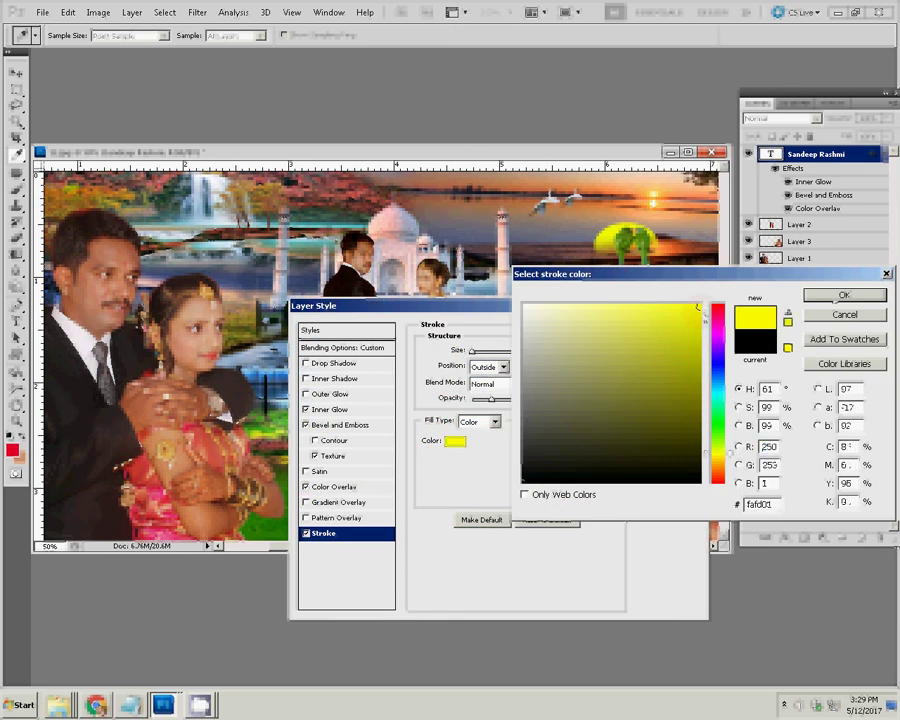
click(844, 295)
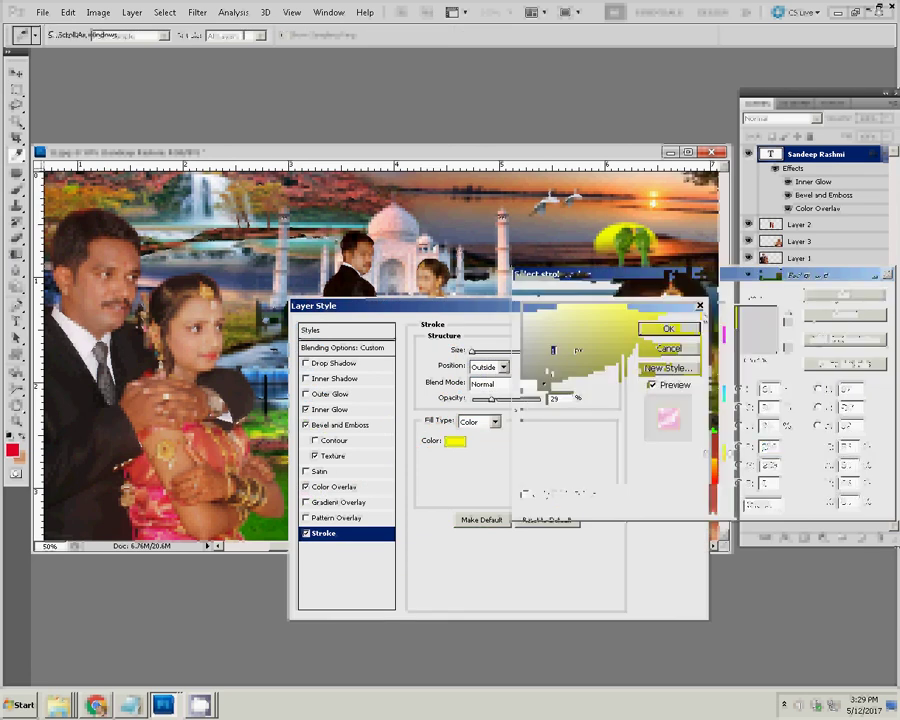
drag(490, 398, 541, 398)
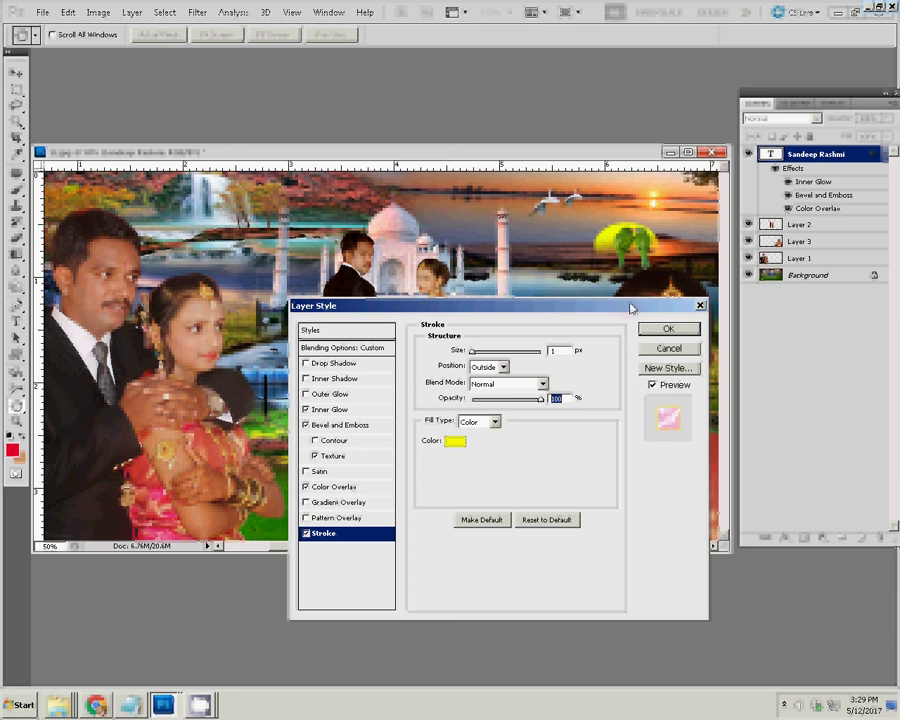
- Reduce the stroke size from 250 to under 10 px and apply it
drag(566, 296, 638, 247)
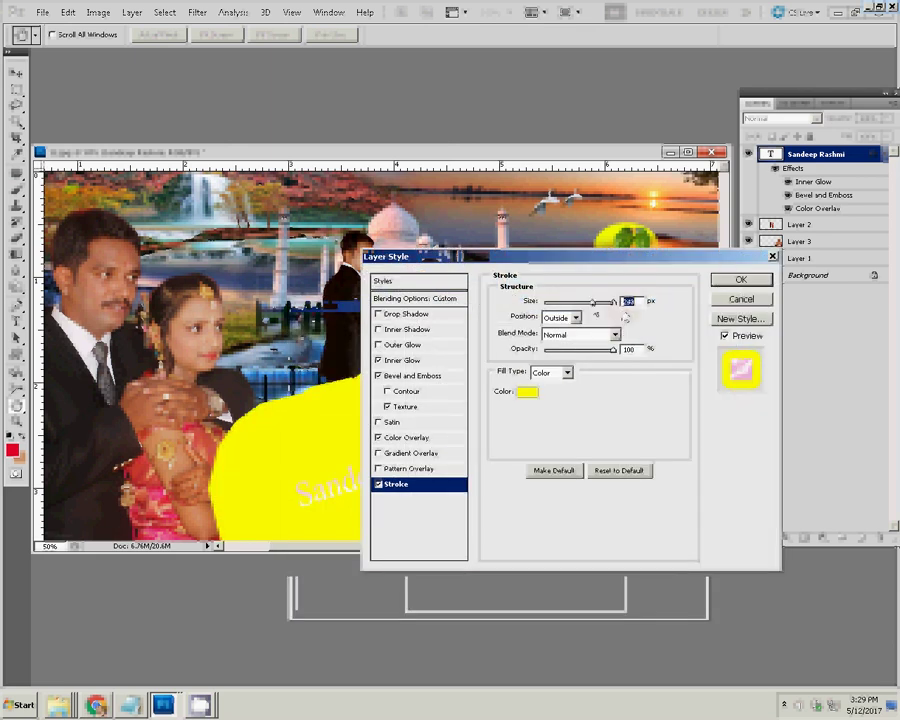
mouse_move(613, 302)
mouse_down()
mouse_move(557, 303)
mouse_move(552, 313)
mouse_up()
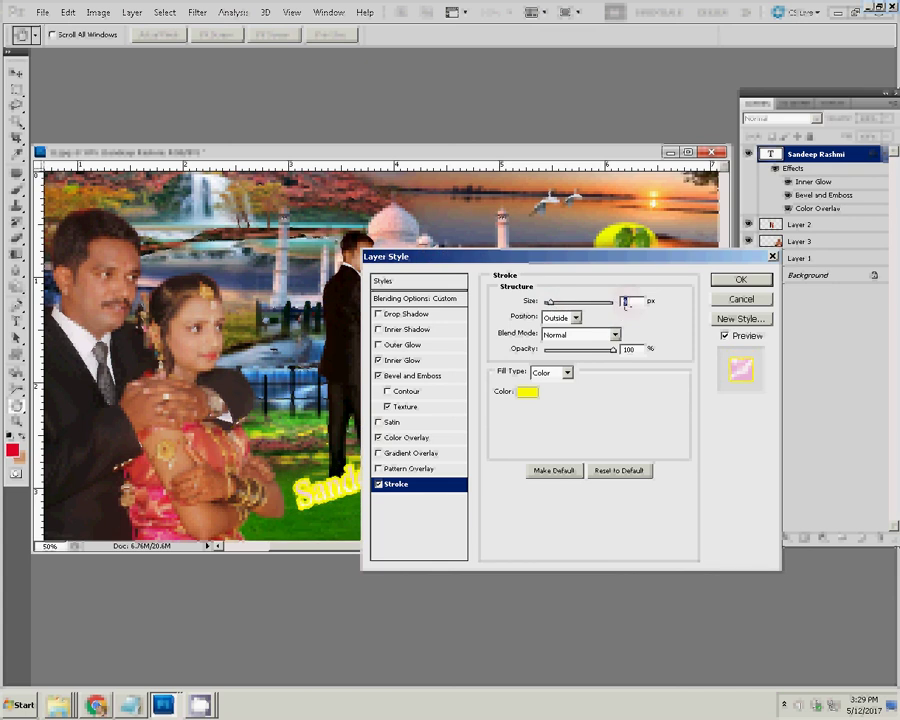
key(Down)
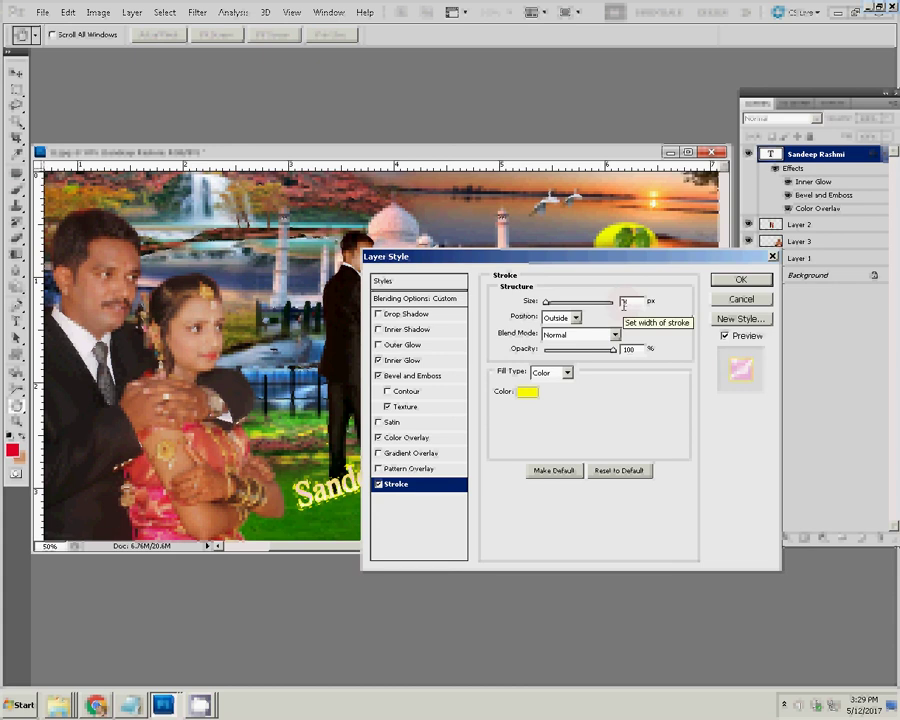
key(Return)
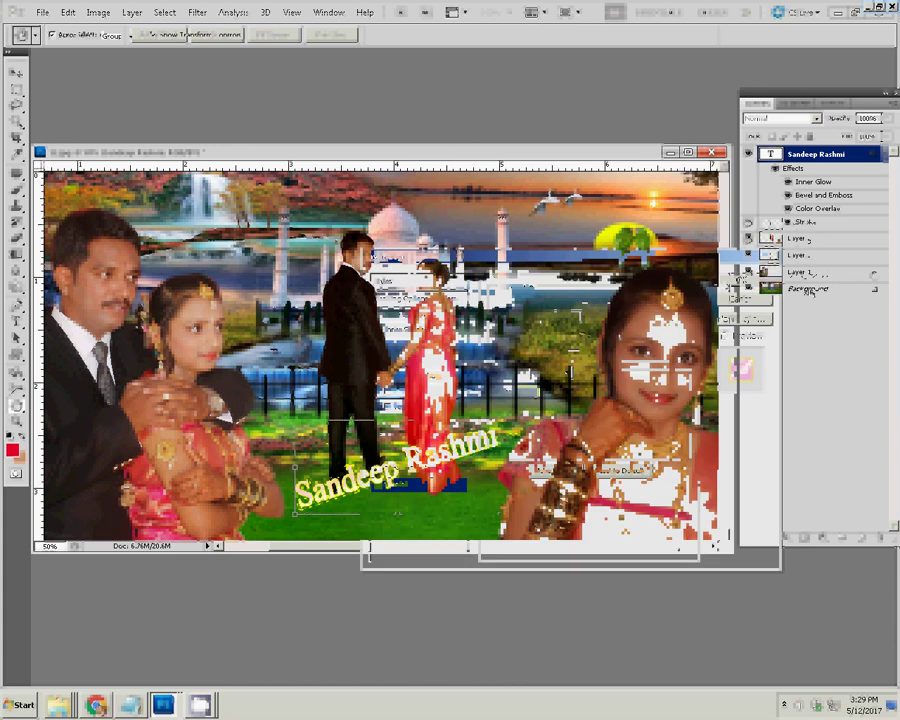
click(518, 236)
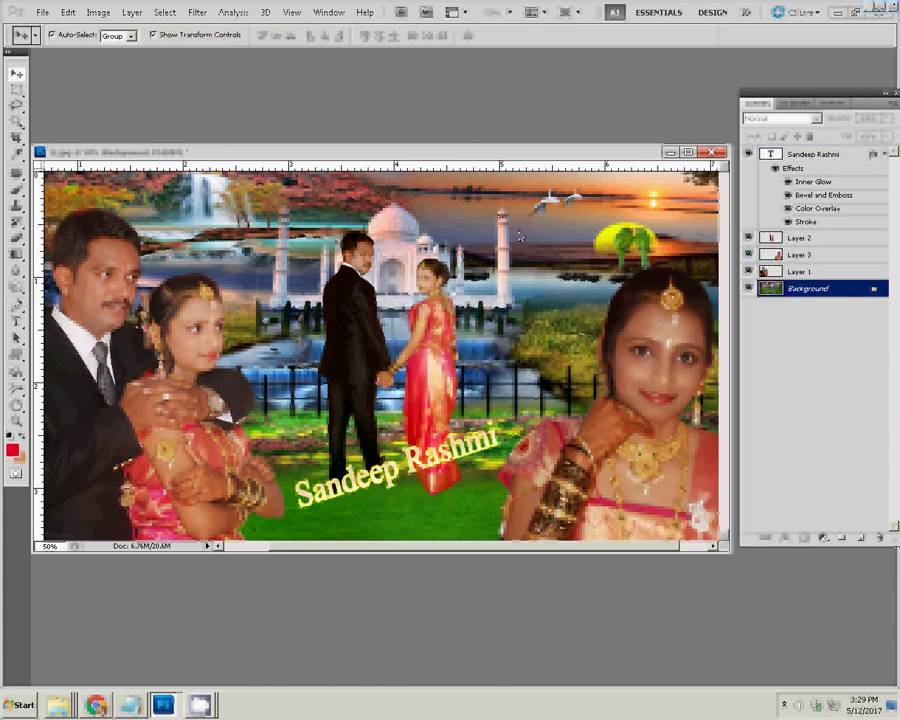
- Add a near-black Solid Color fill layer above the Background
click(860, 541)
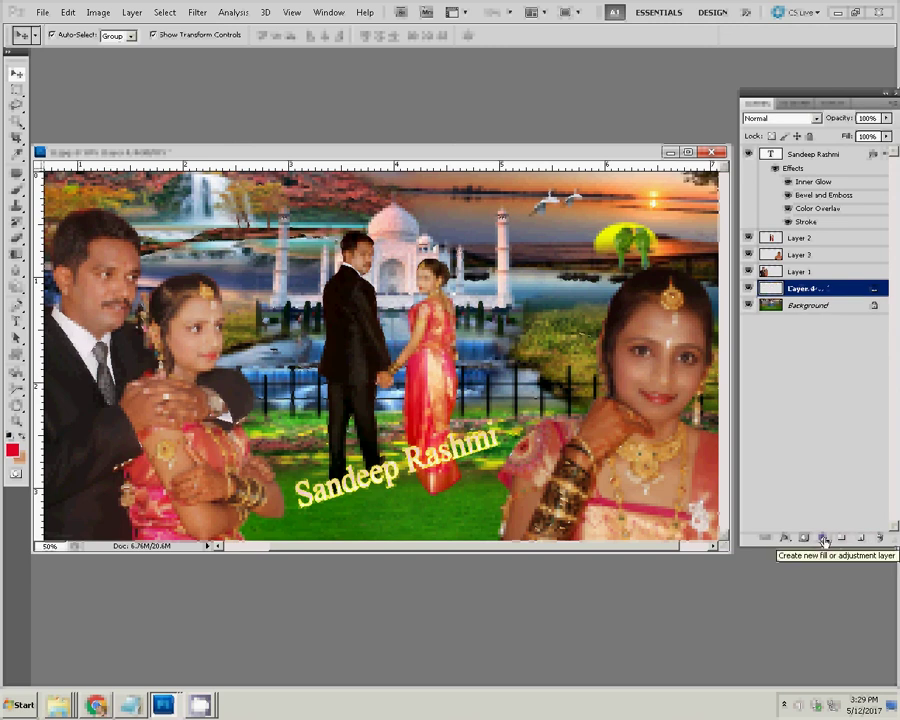
click(823, 541)
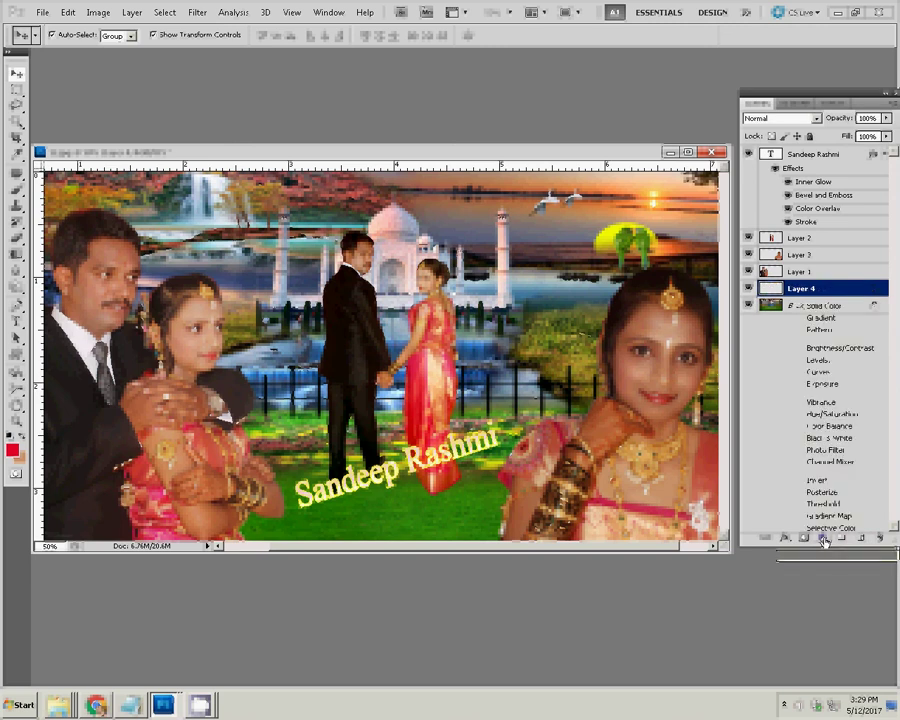
key(Down)
key(Return)
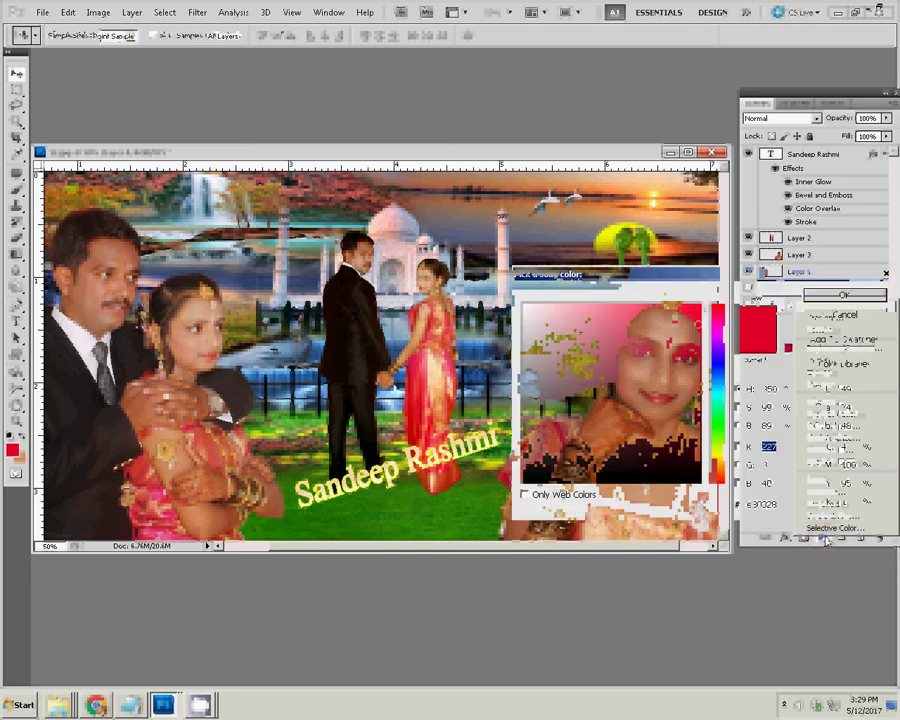
click(669, 480)
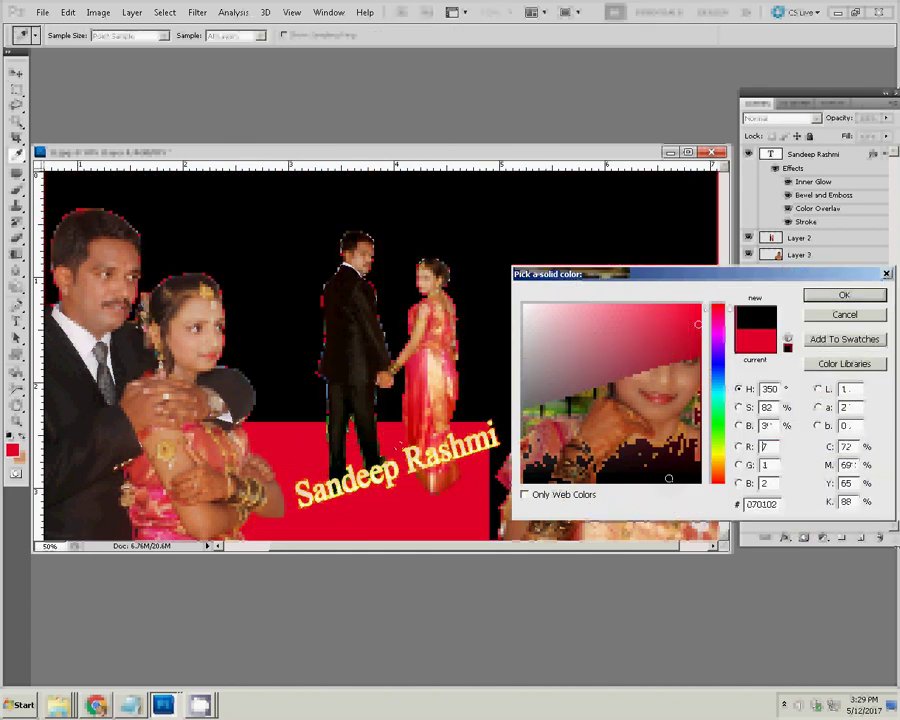
click(843, 296)
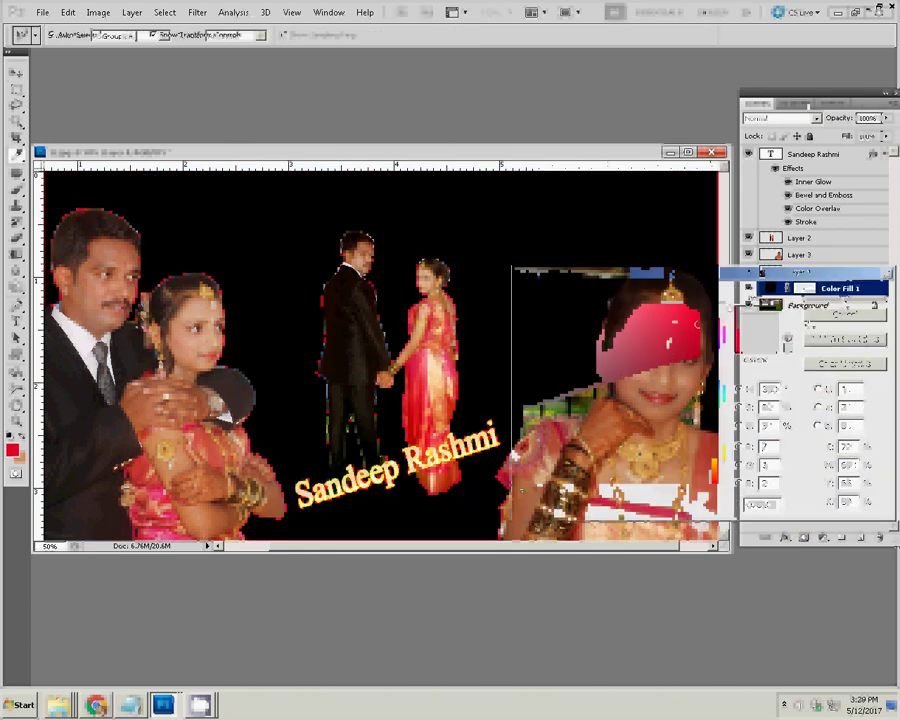
- Set the fill layer to Soft Light and change its colour to dark grey #3f3436
click(816, 119)
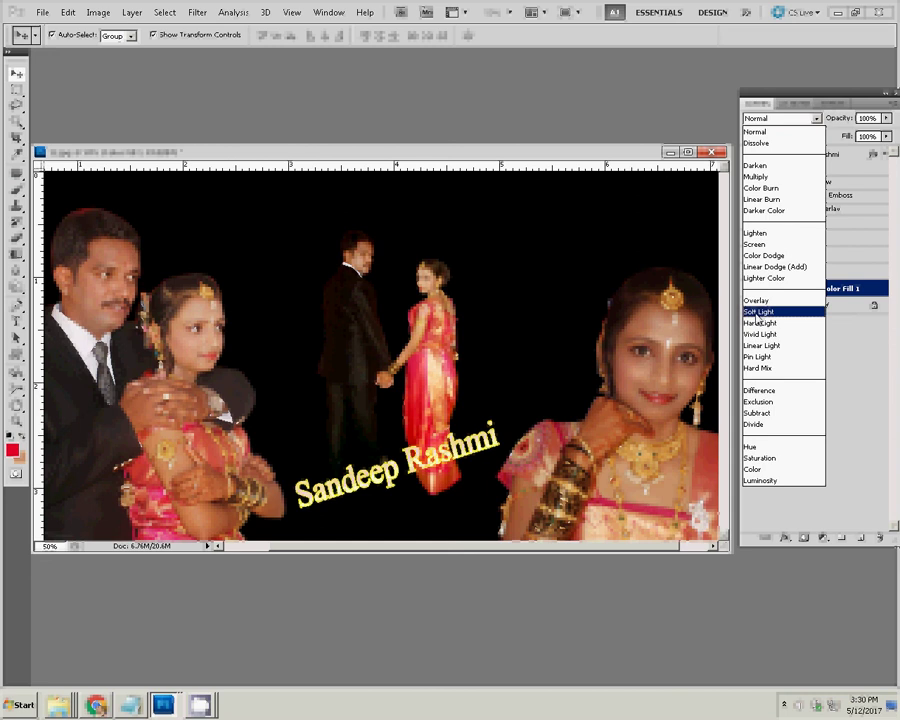
click(757, 312)
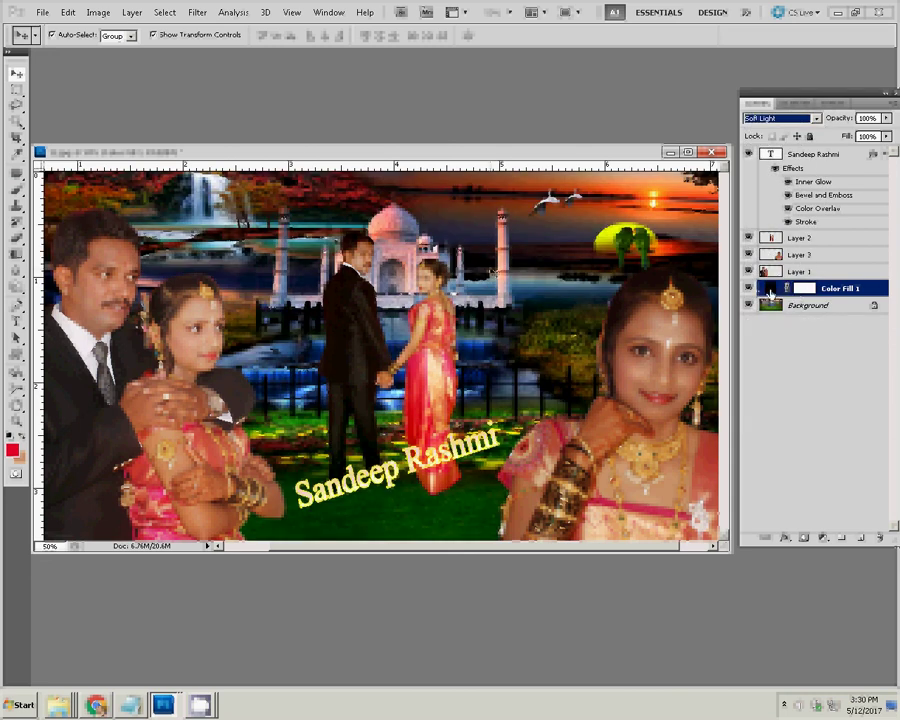
double_click(771, 292)
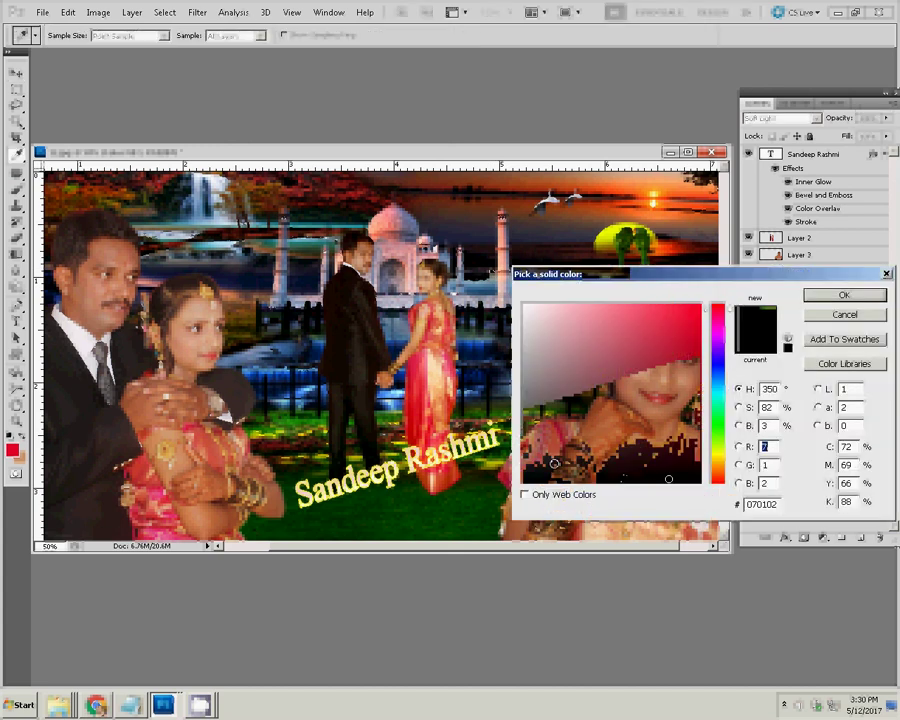
drag(555, 463, 552, 438)
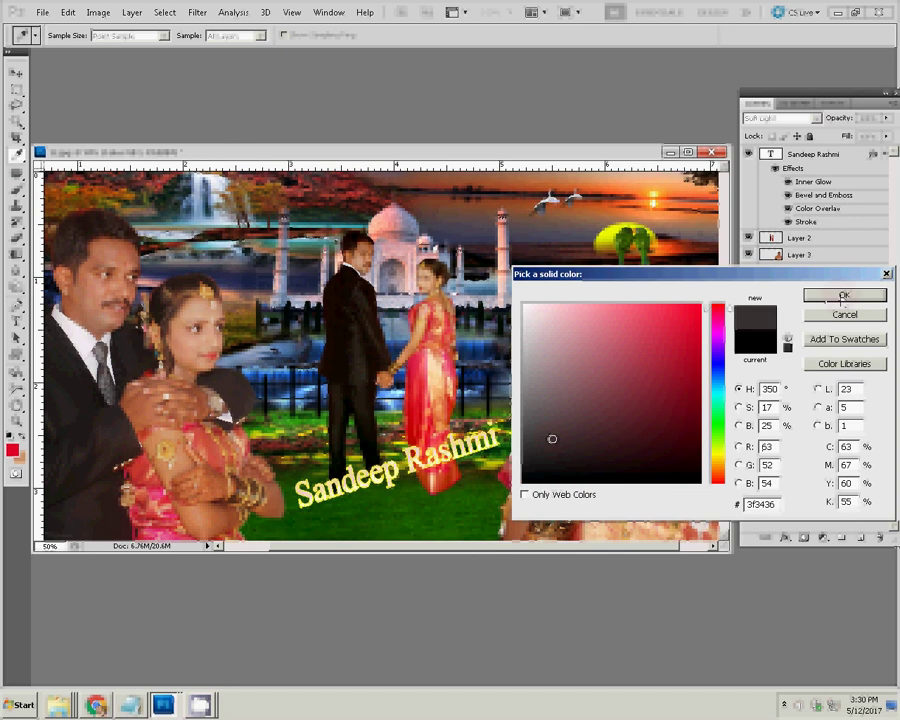
click(843, 296)
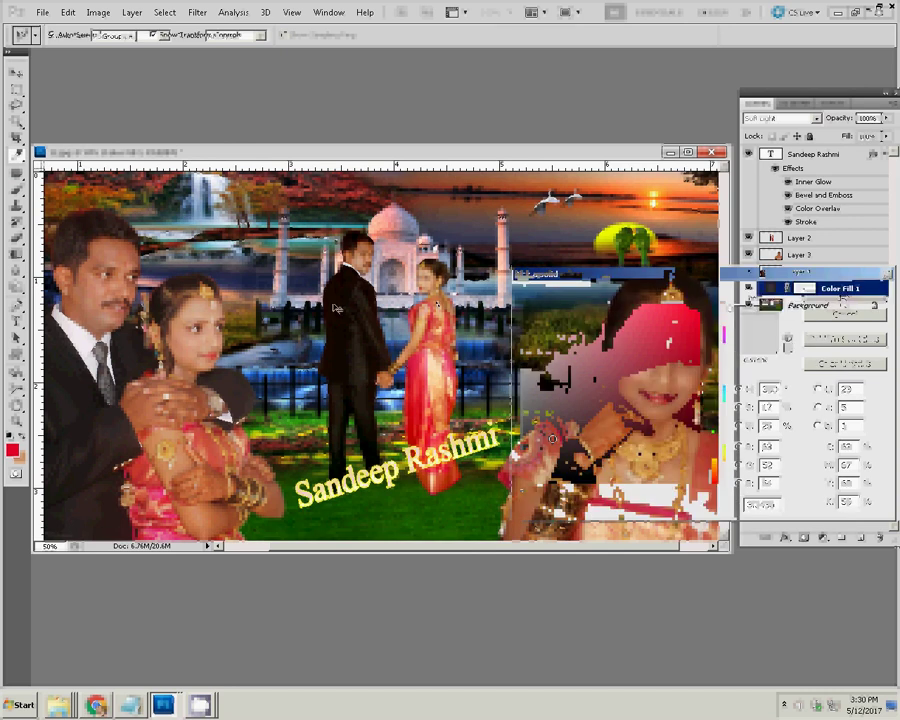
key(alt+])
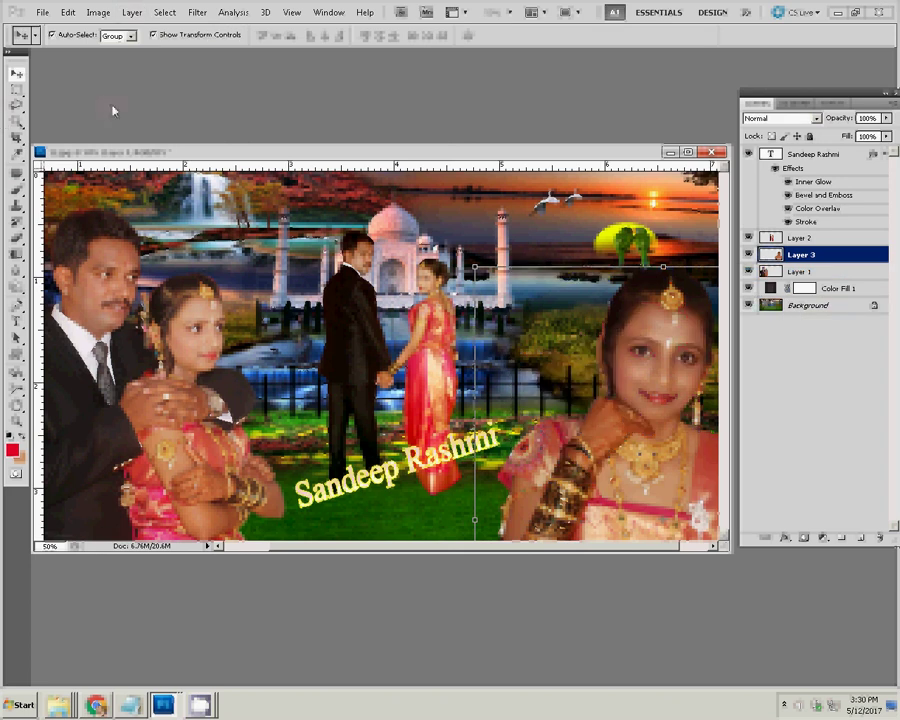
- Type the date line 'On 17-4-2017' below the title in red 24 pt Aparajita
click(131, 12)
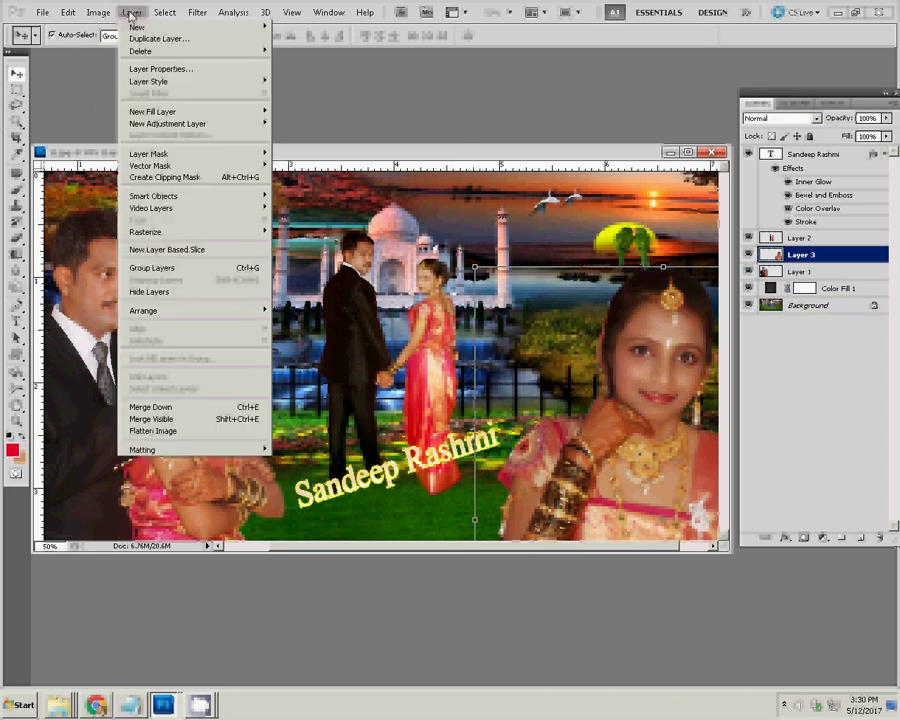
click(160, 414)
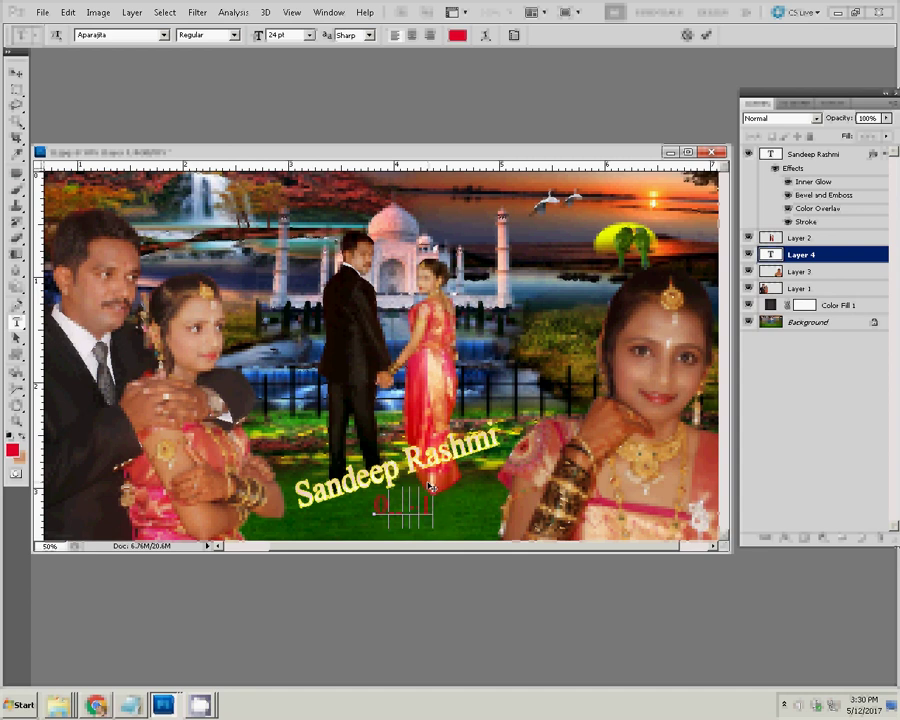
text(ra)
text(-11-)
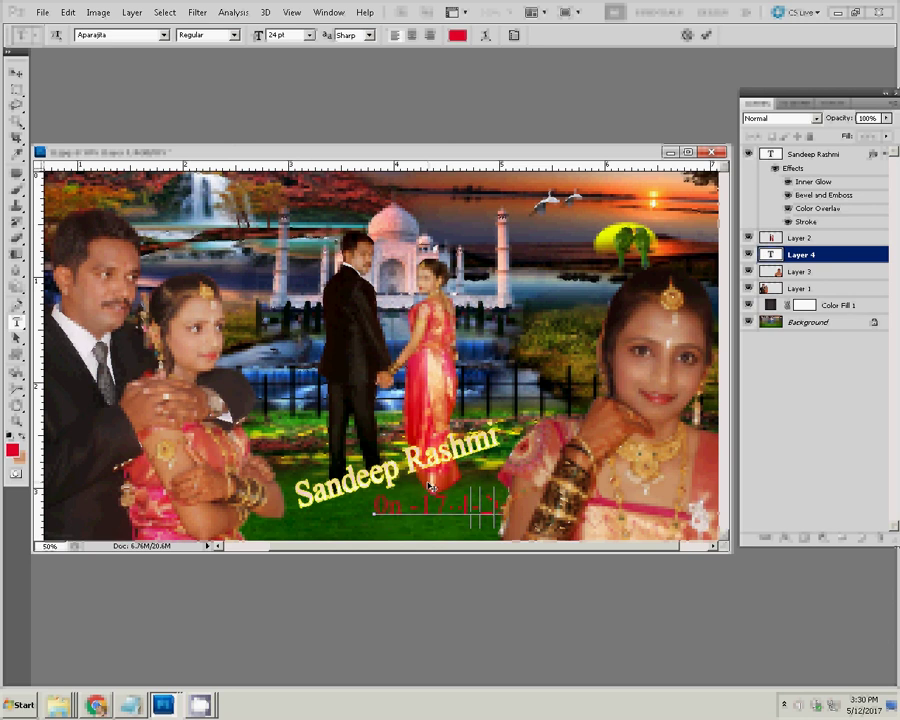
text(17)
key(ctrl+Return)
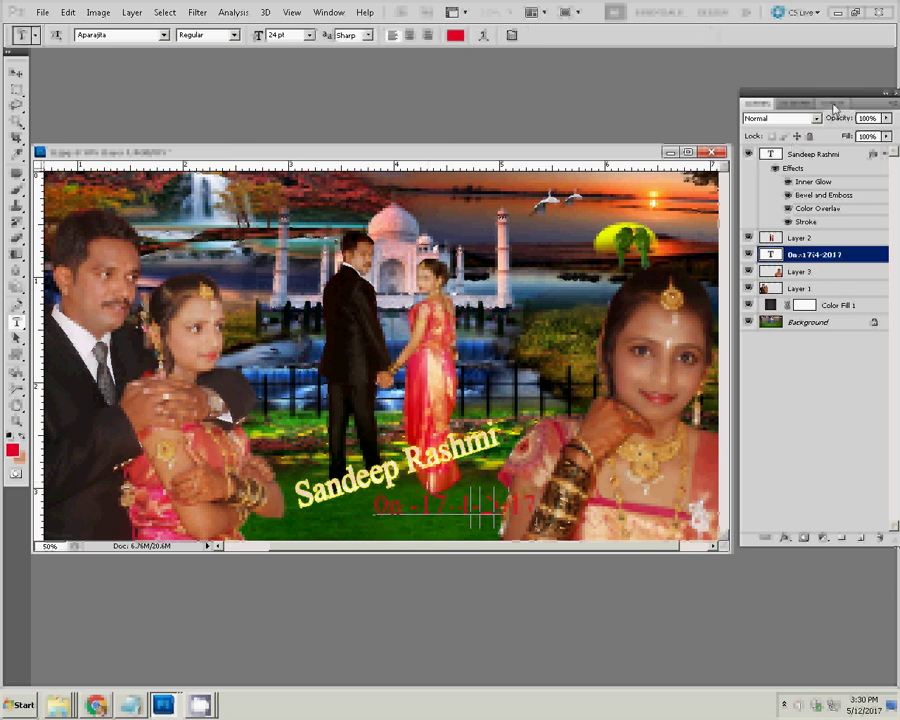
- Recolour the date text golden yellow from the Swatches panel
click(834, 104)
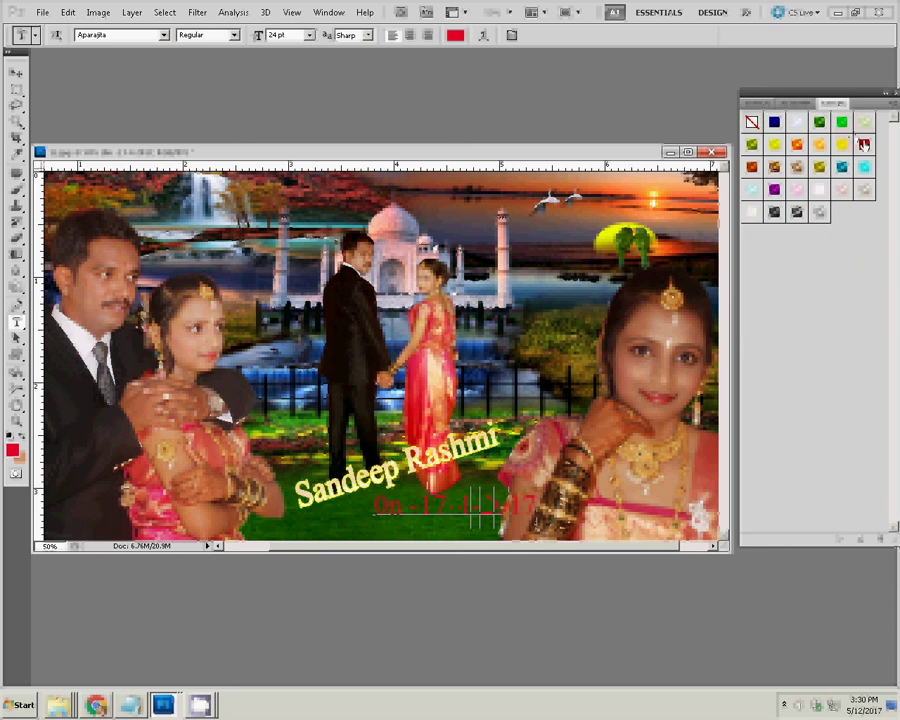
click(864, 144)
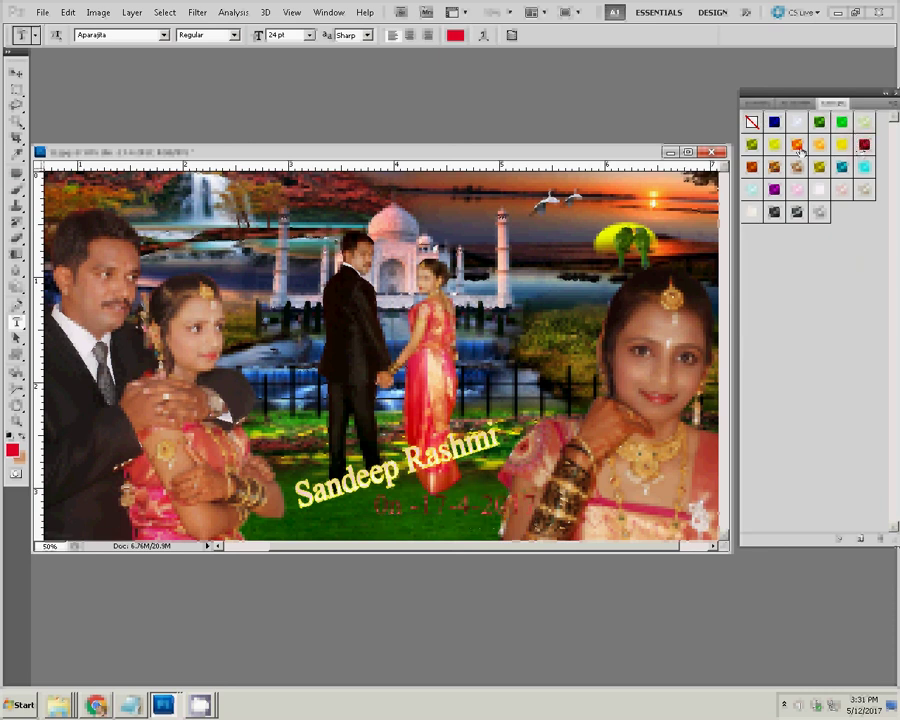
click(819, 144)
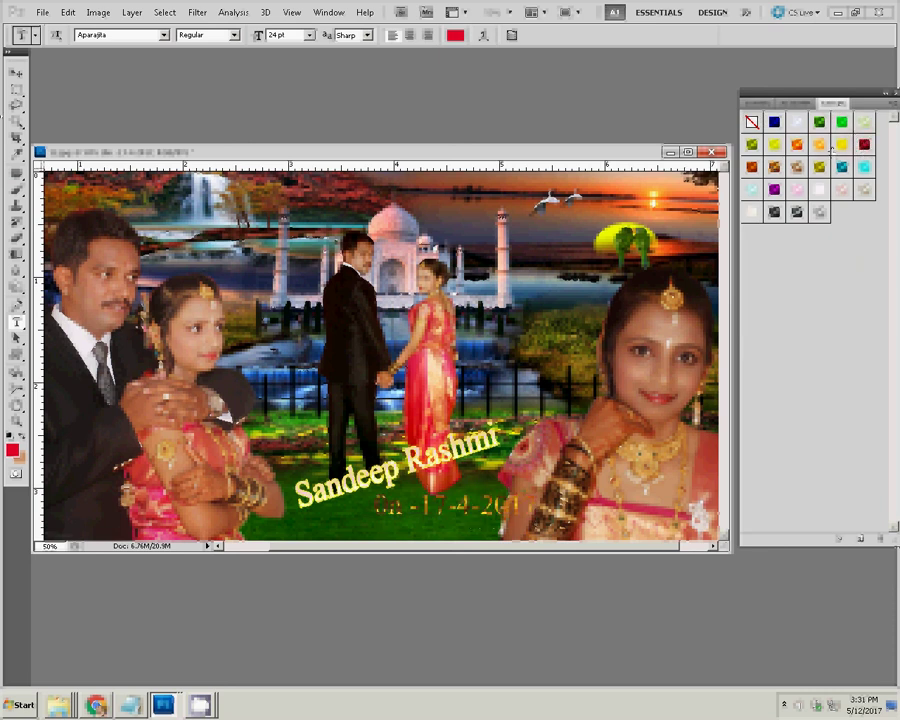
- Rotate the date line to match the title's slant and reposition it
click(16, 75)
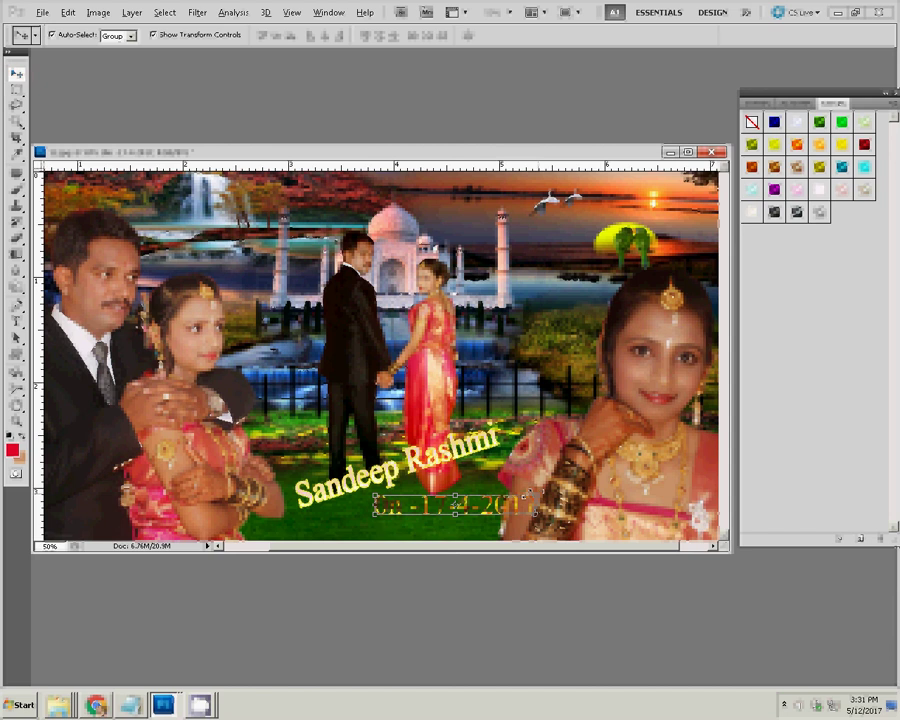
drag(526, 493, 502, 458)
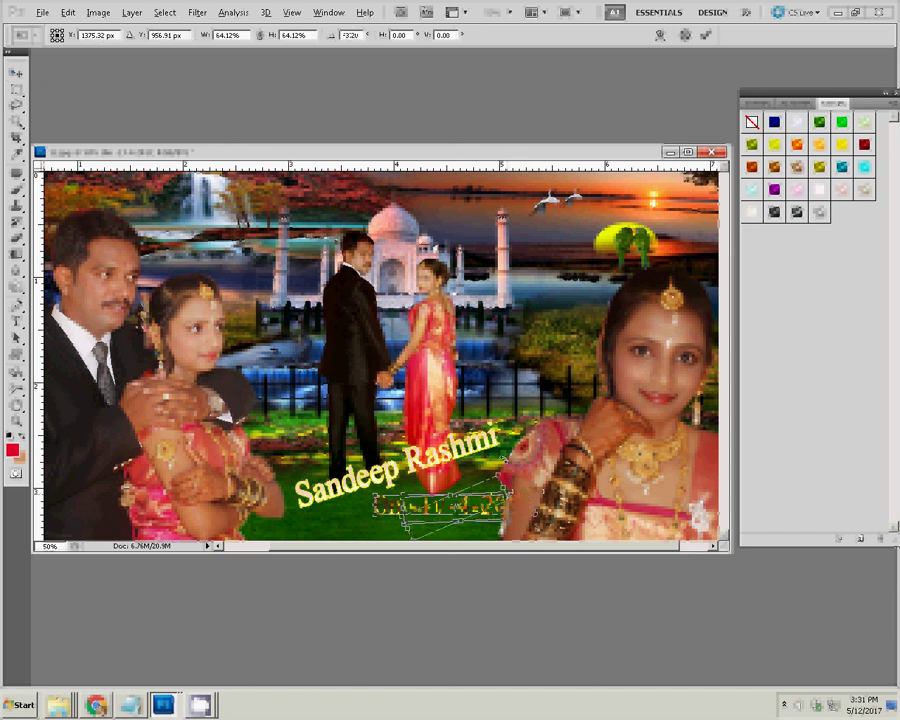
mouse_move(450, 505)
mouse_down()
mouse_move(460, 500)
mouse_move(531, 275)
mouse_up()
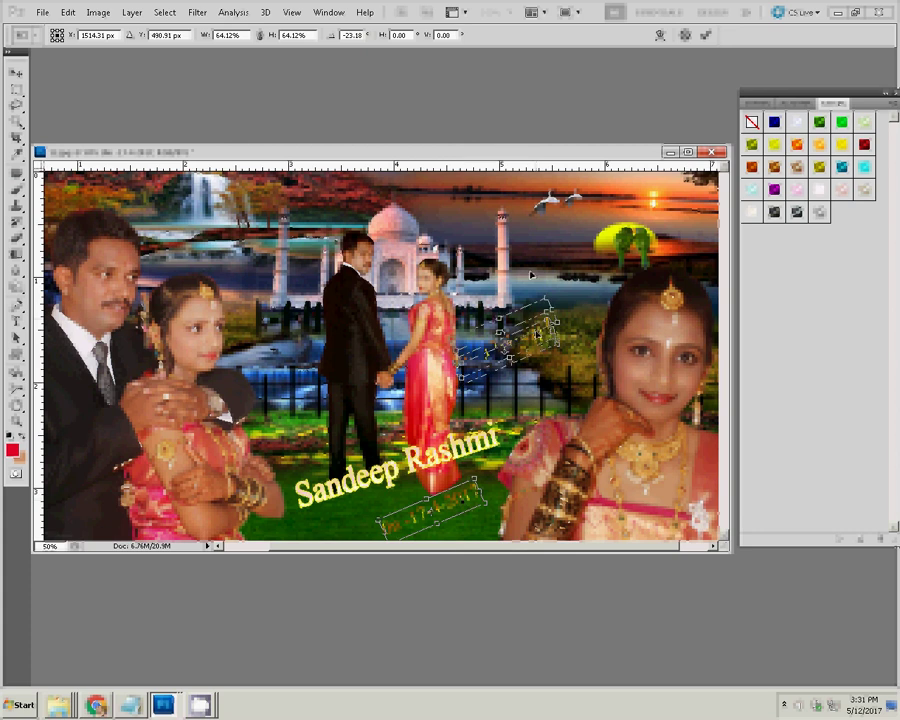
drag(531, 275, 540, 271)
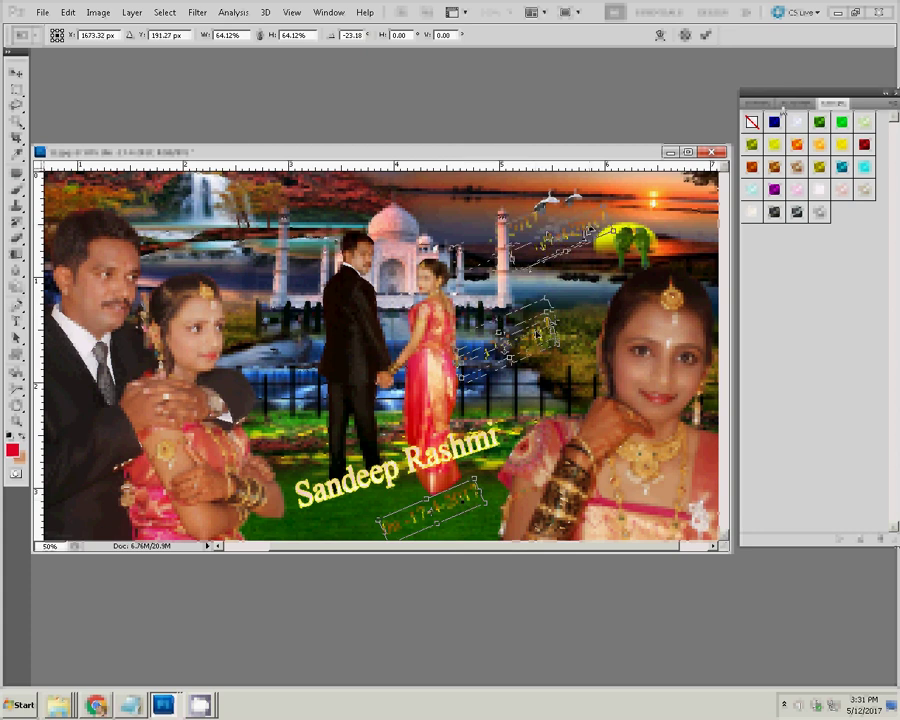
click(705, 35)
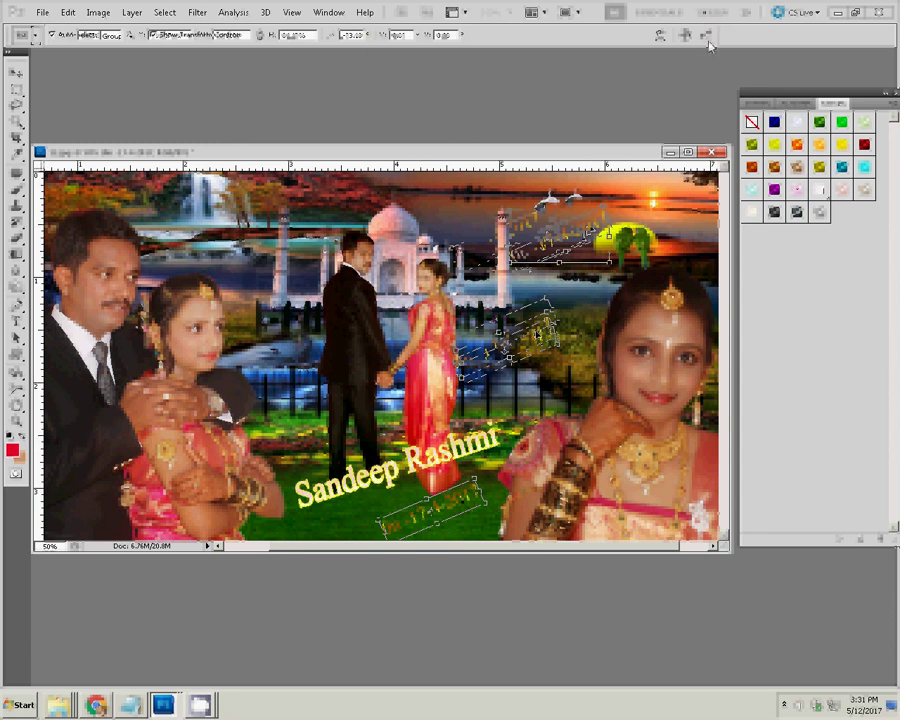
click(705, 35)
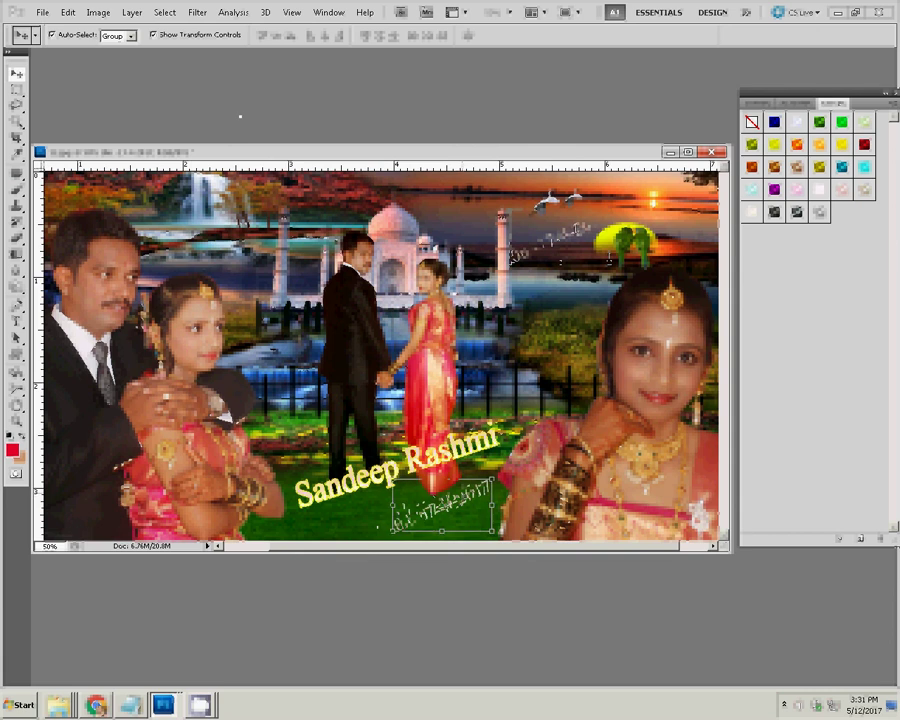
- Flatten the image, then check Image Size and cancel without changes
click(128, 12)
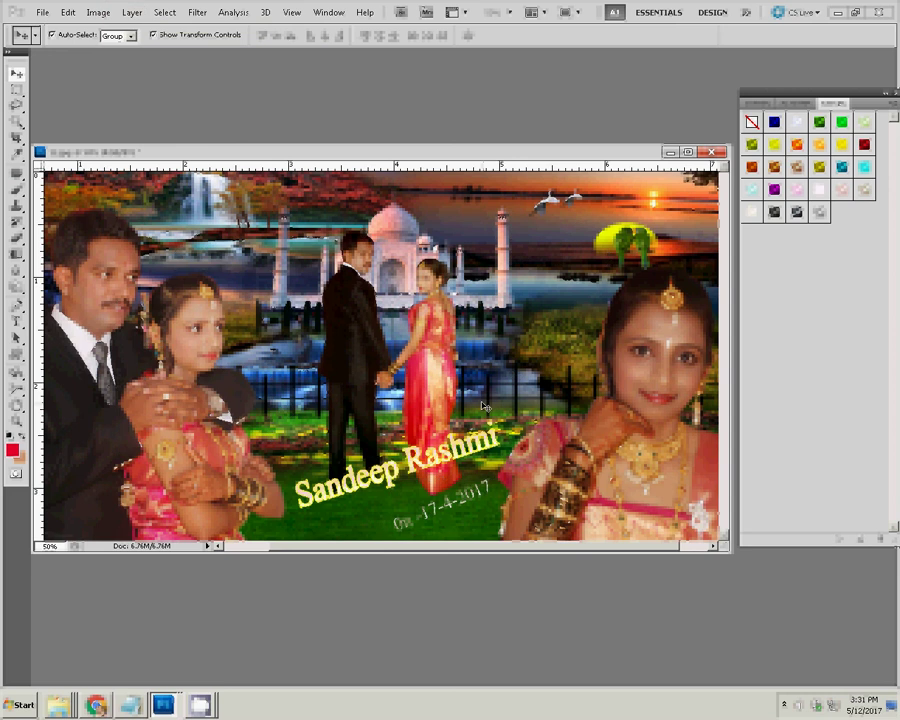
key(ctrl+alt+i)
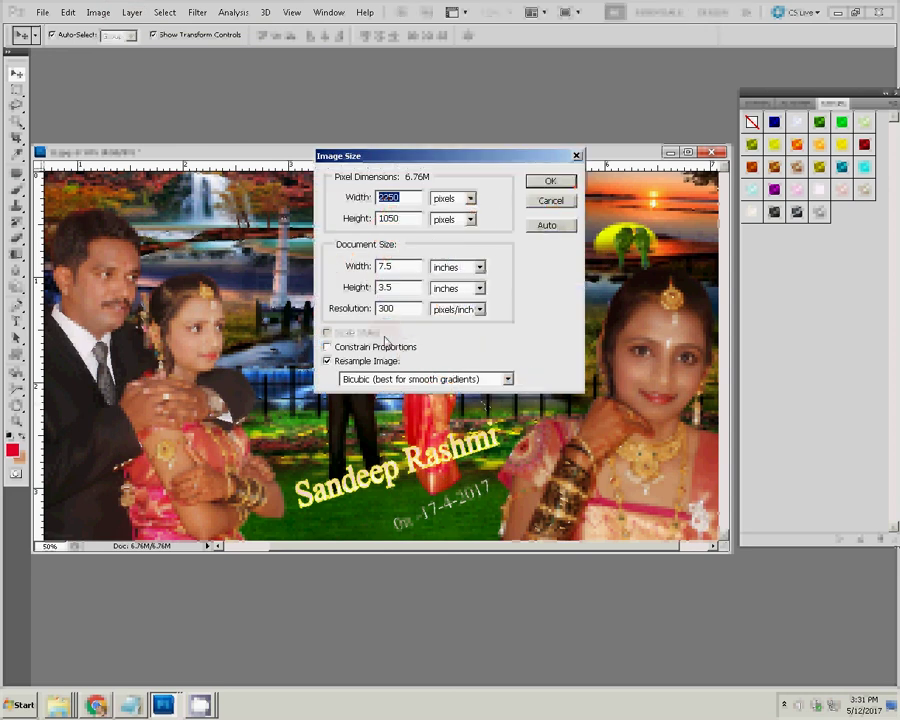
click(551, 203)
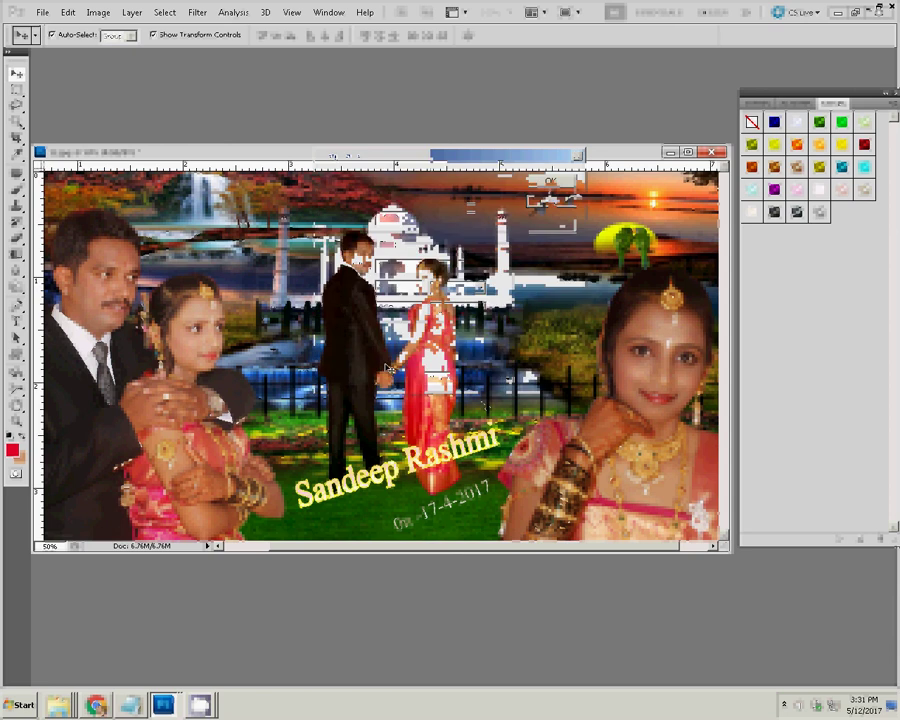
- In Save As, browse to folder 12 inside folder 0 on Local Disk (G:)
click(42, 12)
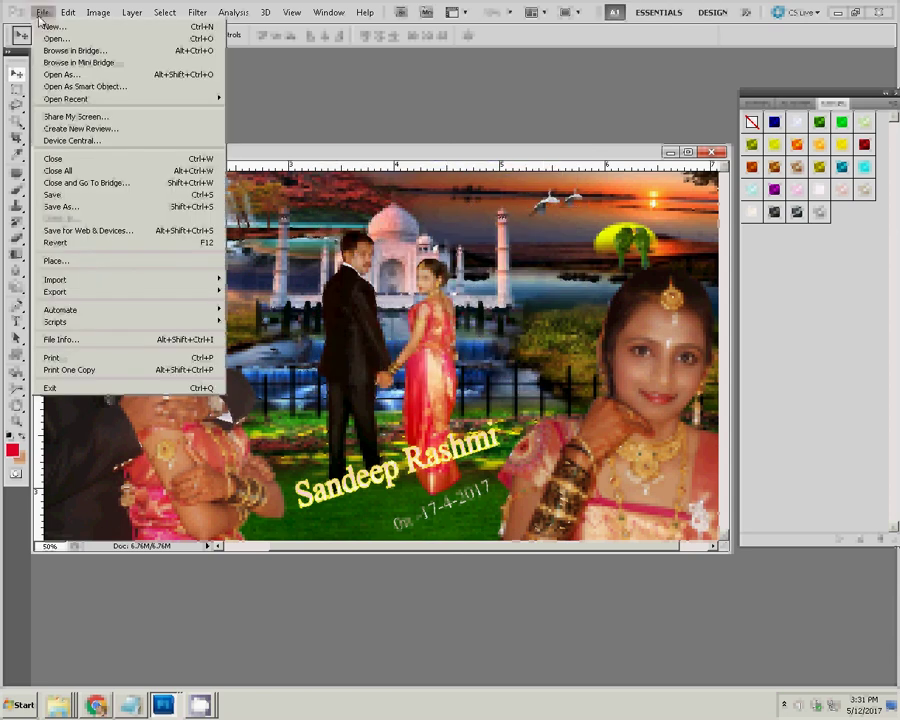
click(60, 206)
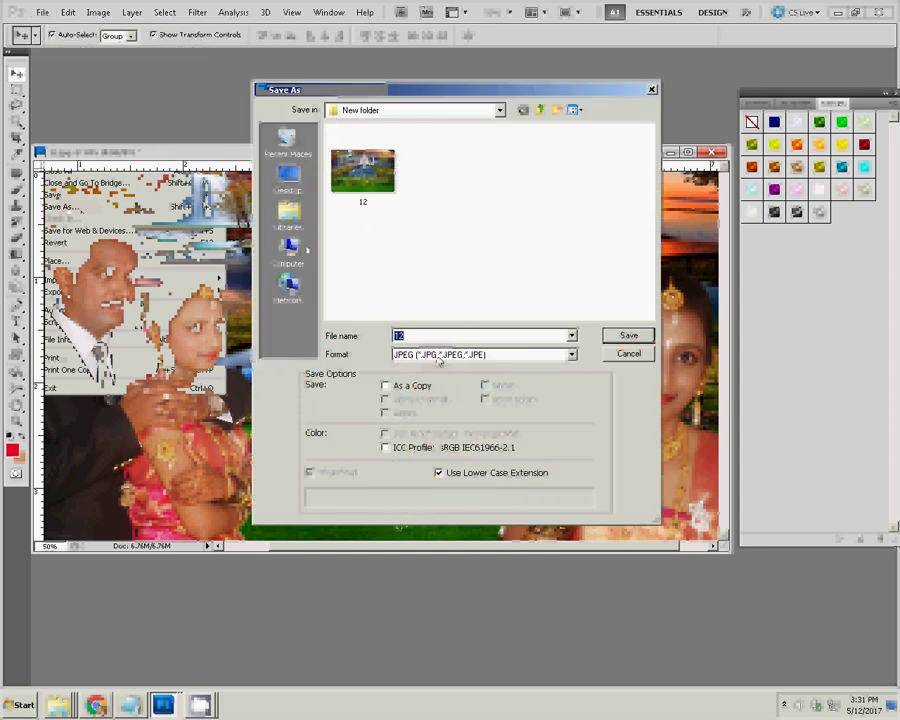
click(288, 180)
click(288, 255)
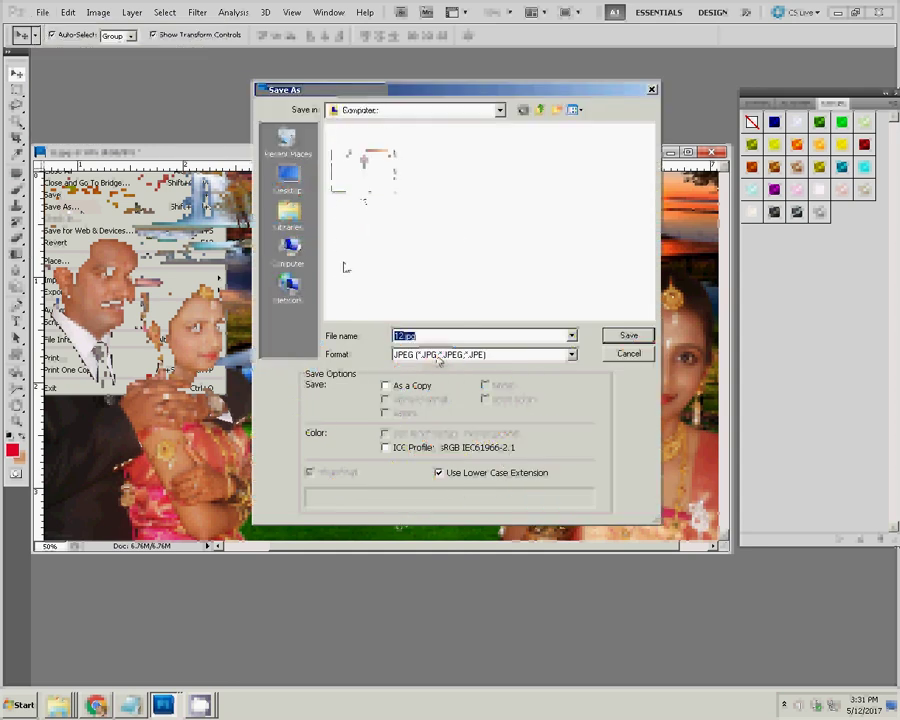
click(385, 182)
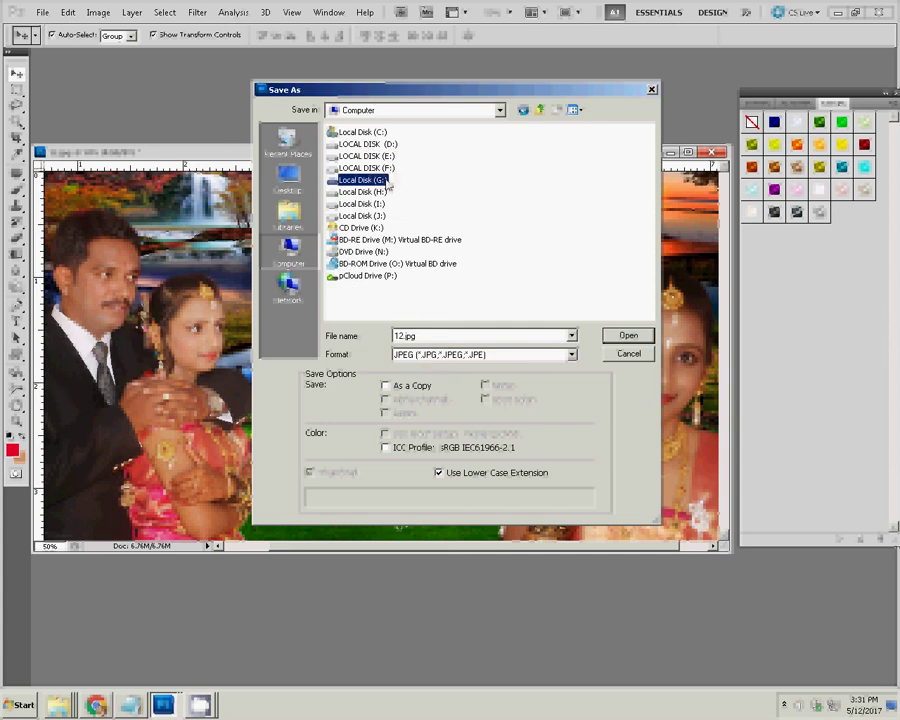
double_click(386, 182)
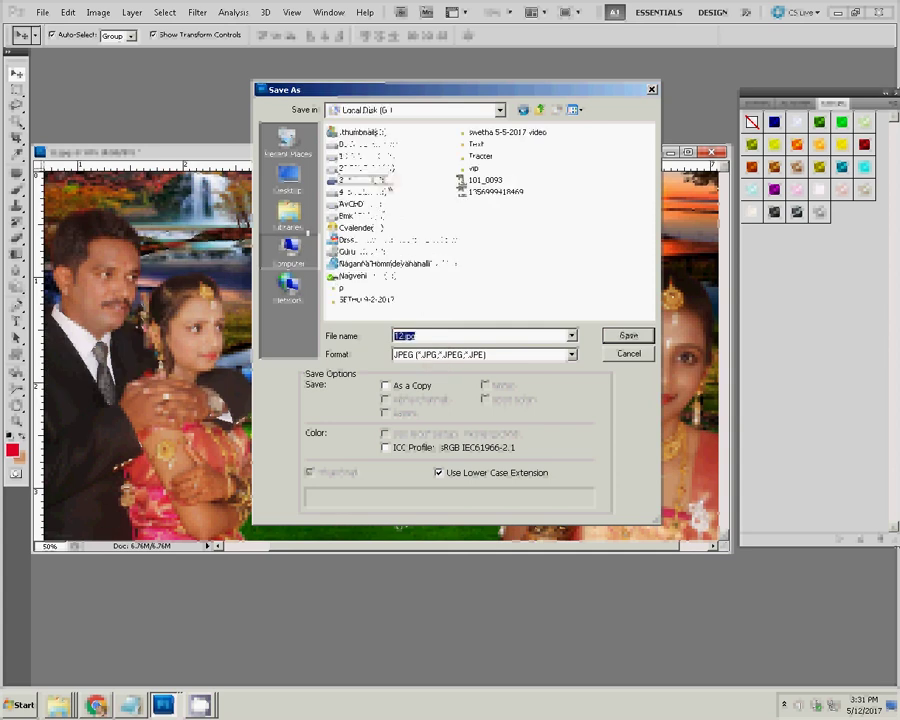
click(345, 144)
click(630, 337)
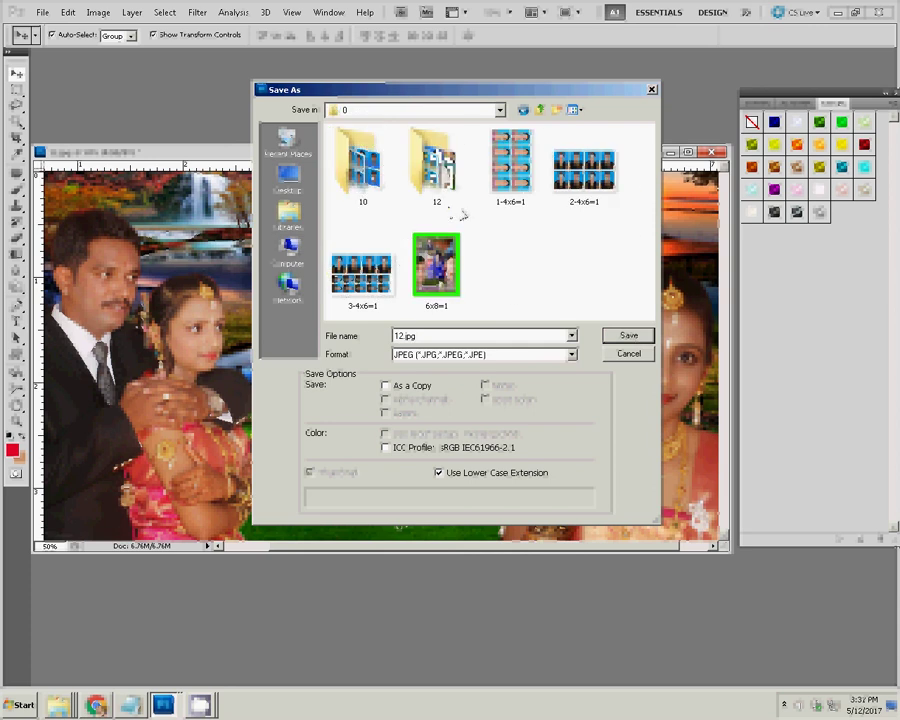
click(434, 212)
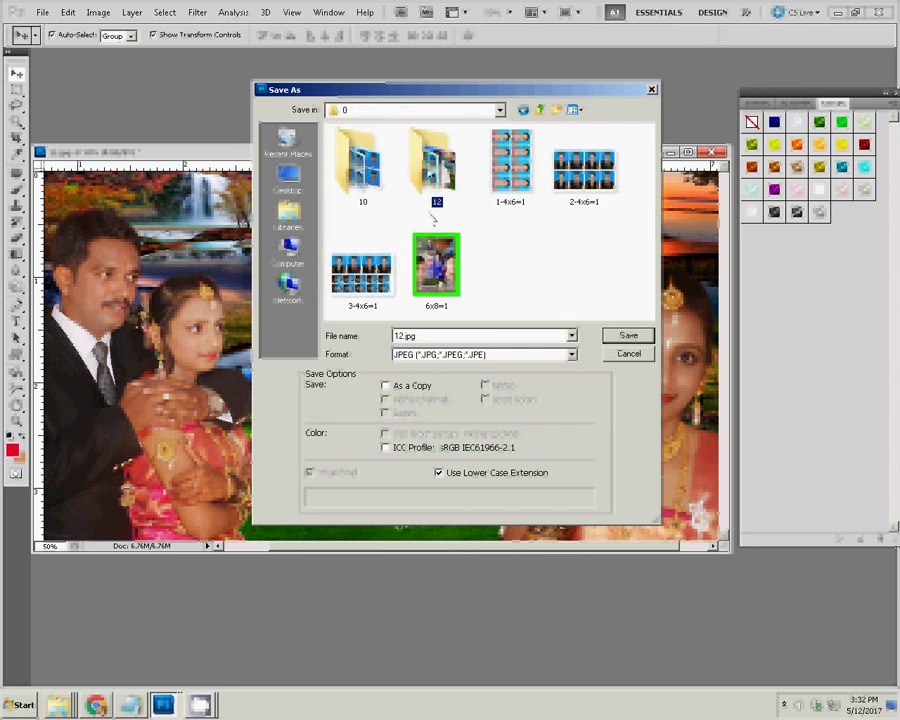
double_click(443, 180)
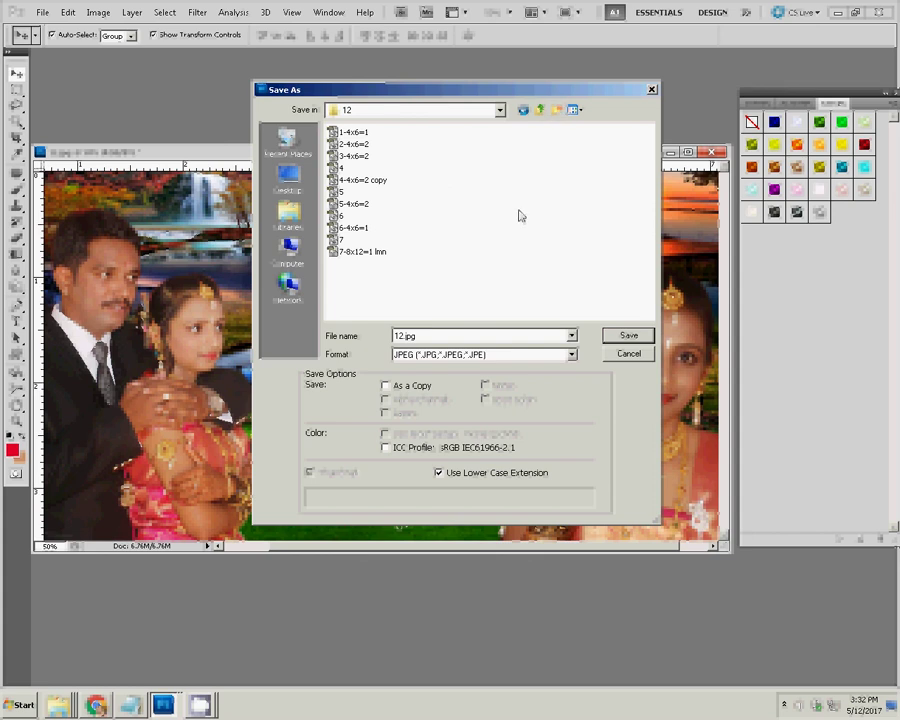
- Save it as JPEG 'Whaite Mug 1' at quality 12, Maximum
double_click(432, 336)
text(W)
text(ha)
text(ite)
text( Mug)
text( 1)
key(Return)
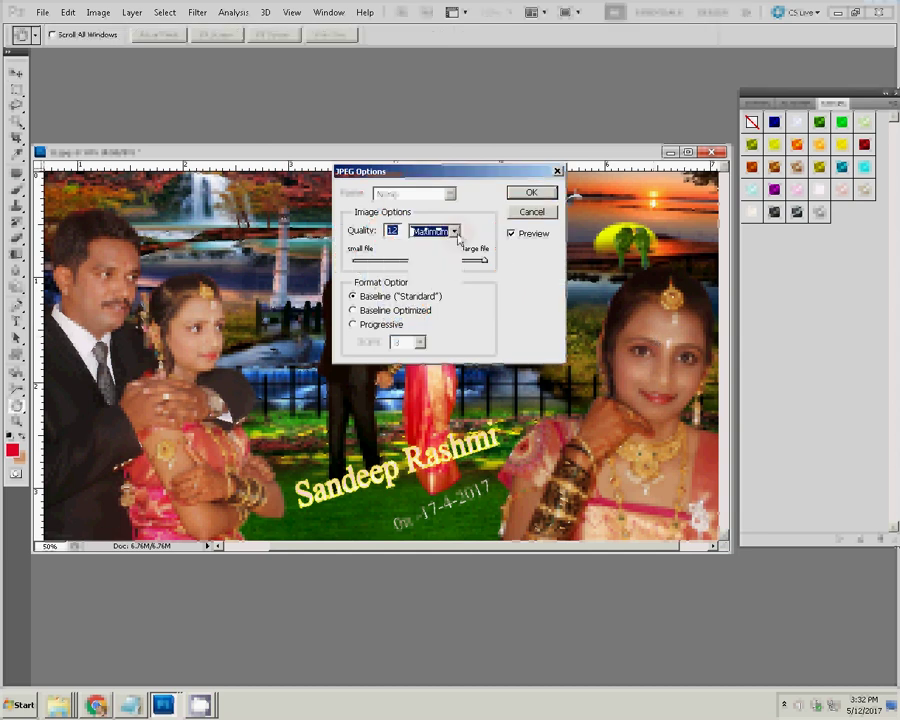
click(454, 232)
click(455, 232)
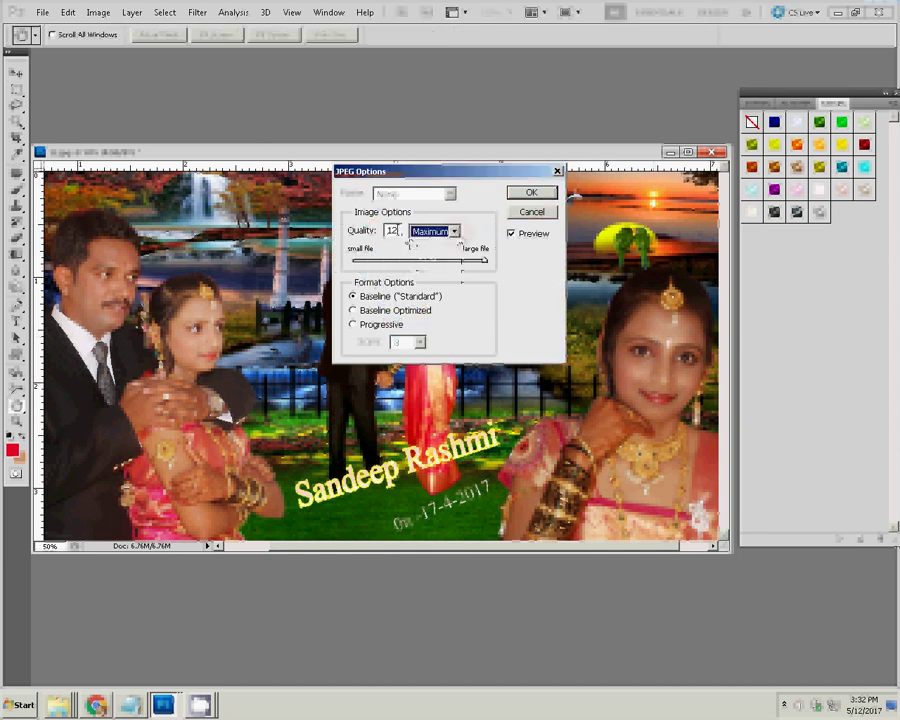
click(397, 230)
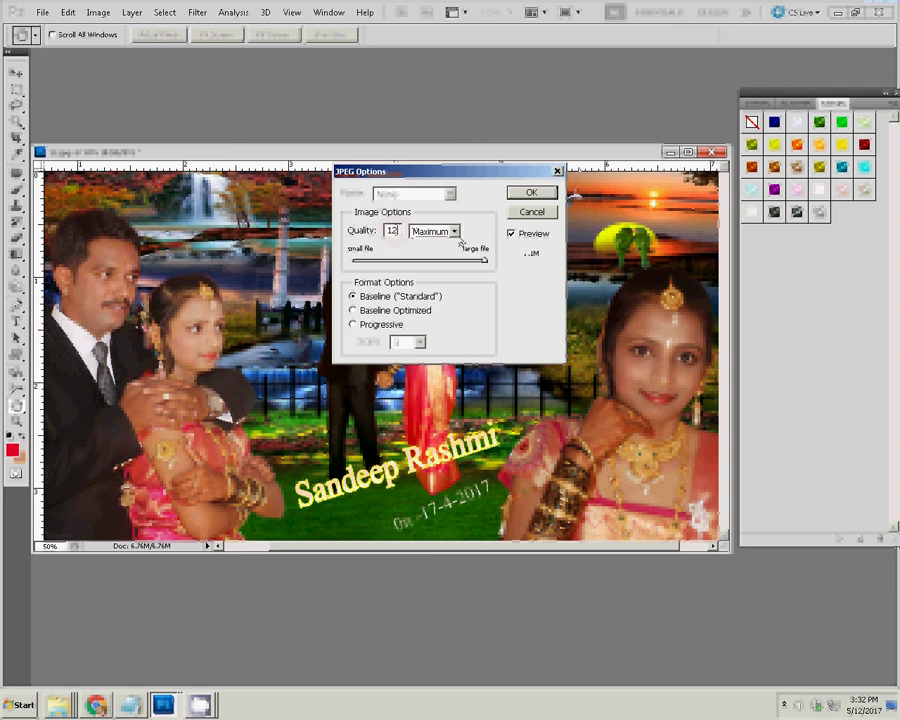
click(531, 192)
key(v)
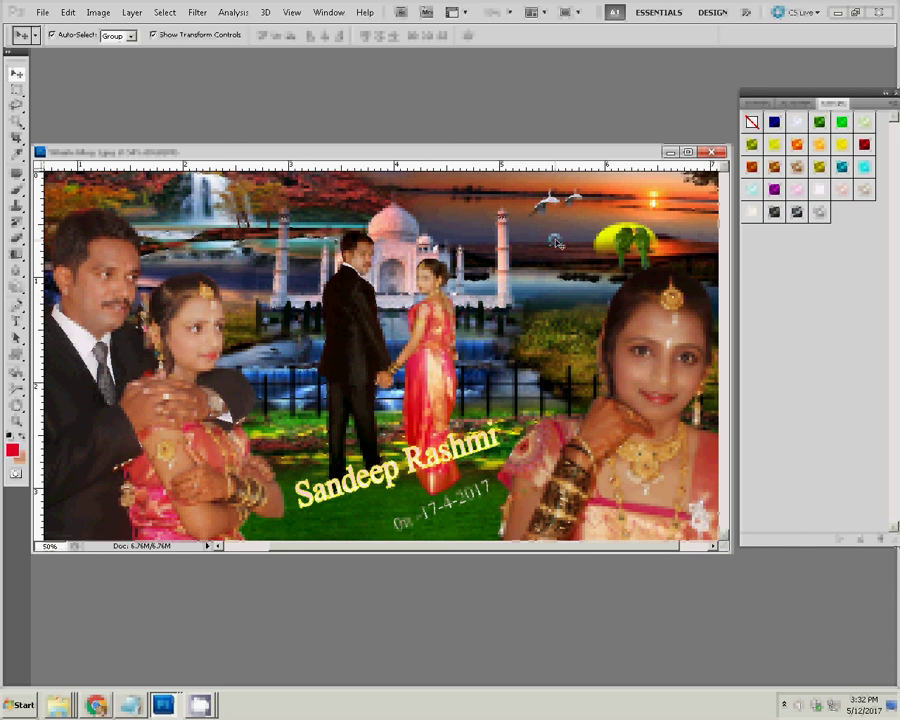
- Check in the Open dialog that Whaite Mug 1 is a 2250 x 1050 JPEG in folder 12, then cancel
double_click(622, 119)
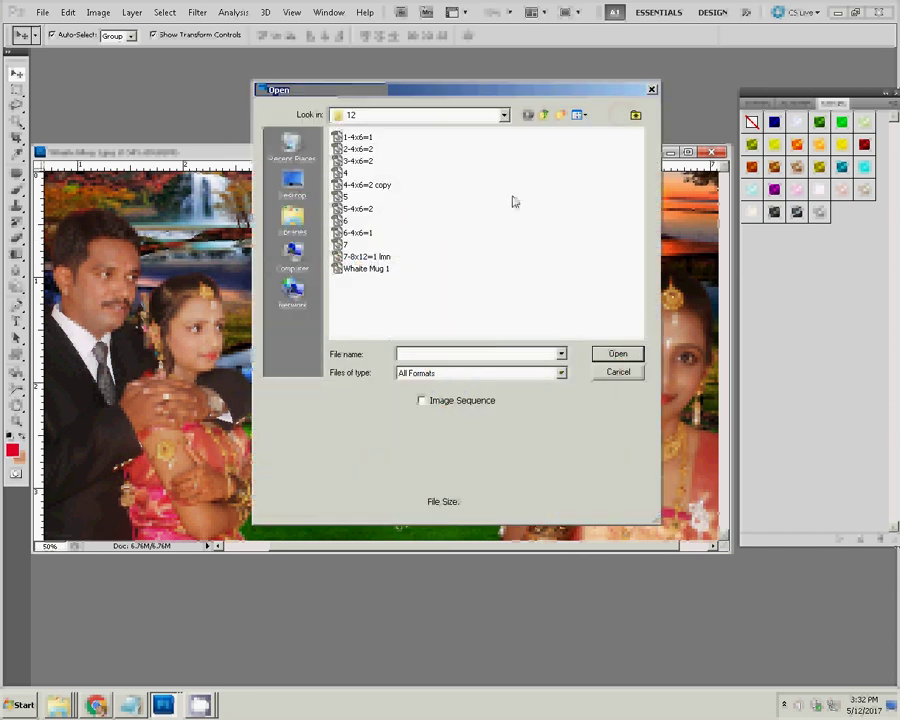
click(385, 270)
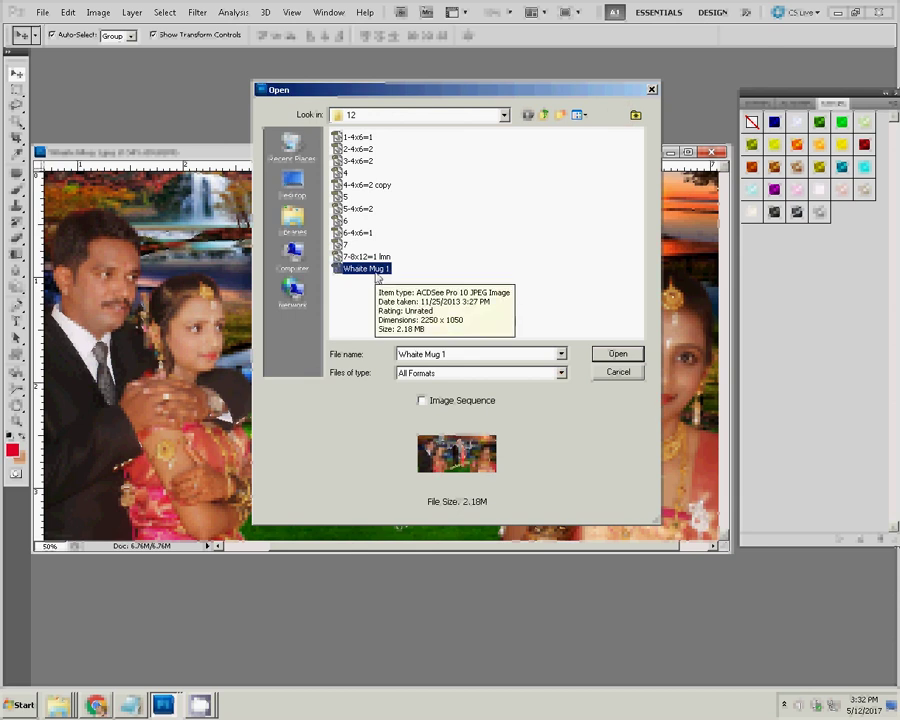
click(624, 374)
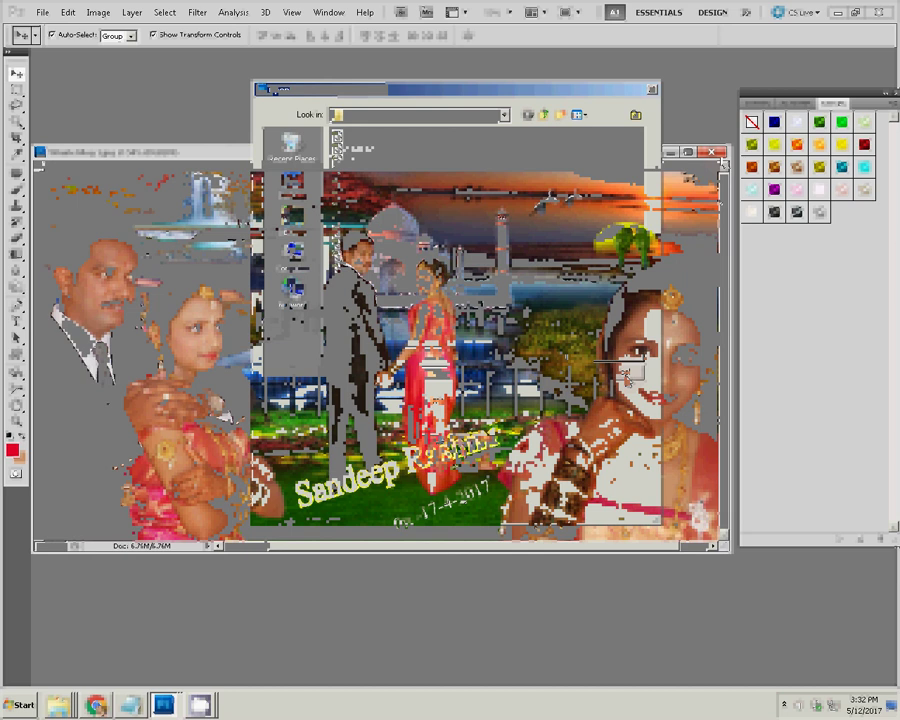